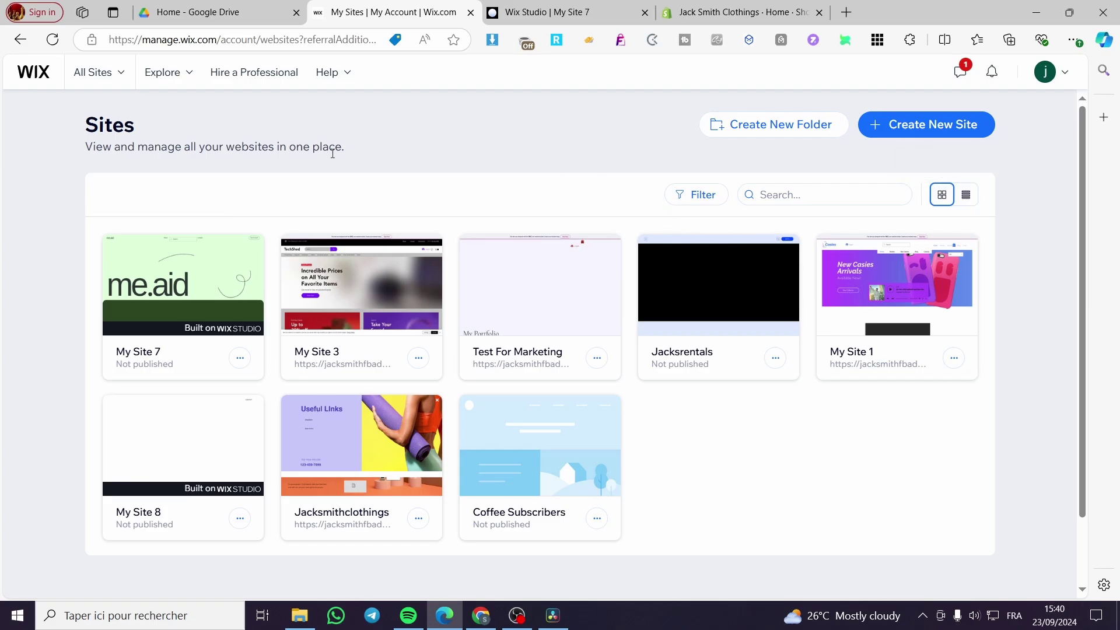
- Look over the Sites overview, briefly highlighting the page heading, before choosing My Site 3
left_click_drag(138, 129, 70, 128)
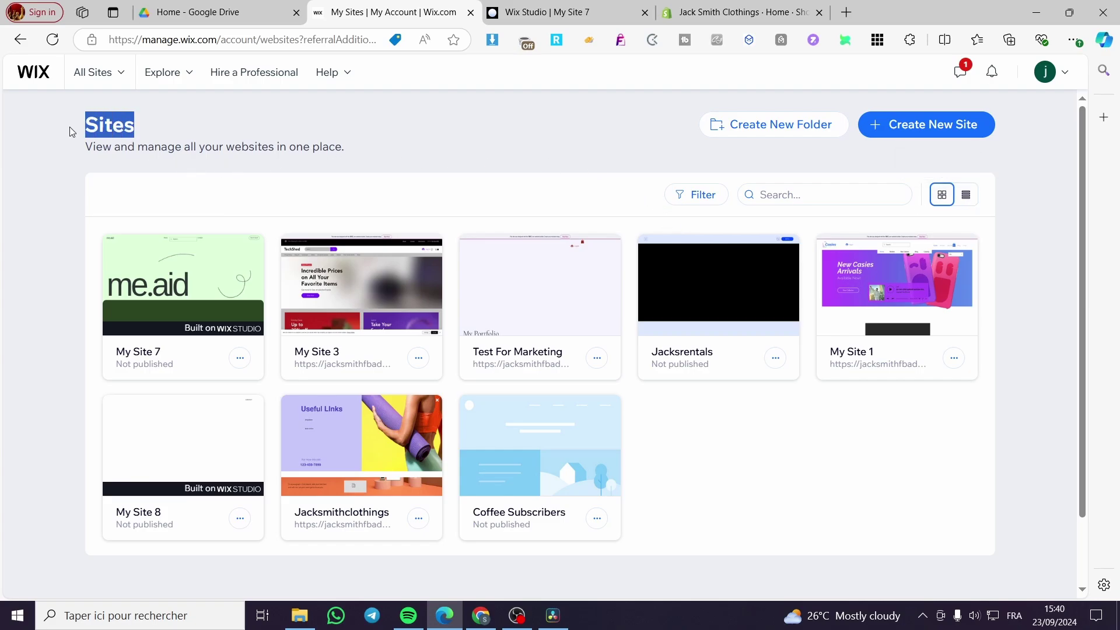
left_click(226, 127)
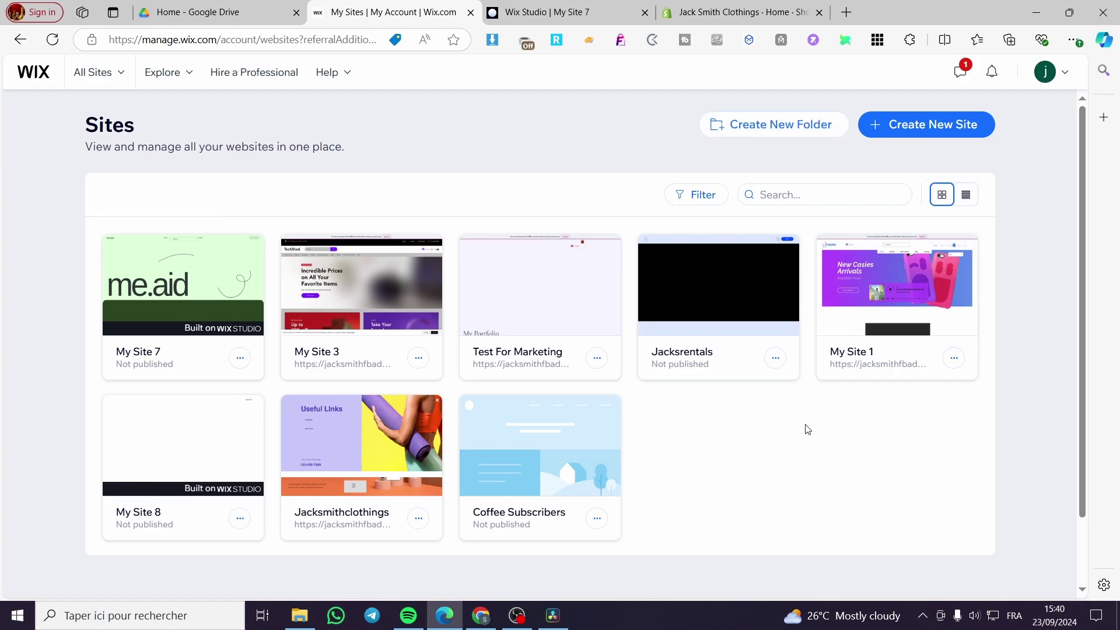
mouse_move(232, 344)
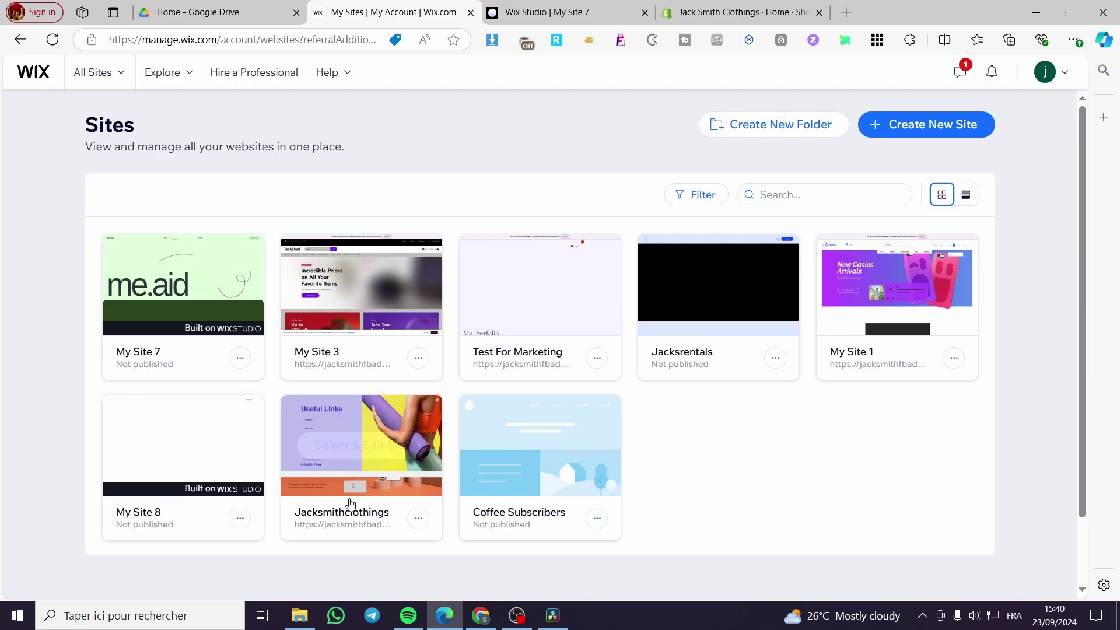
mouse_move(389, 365)
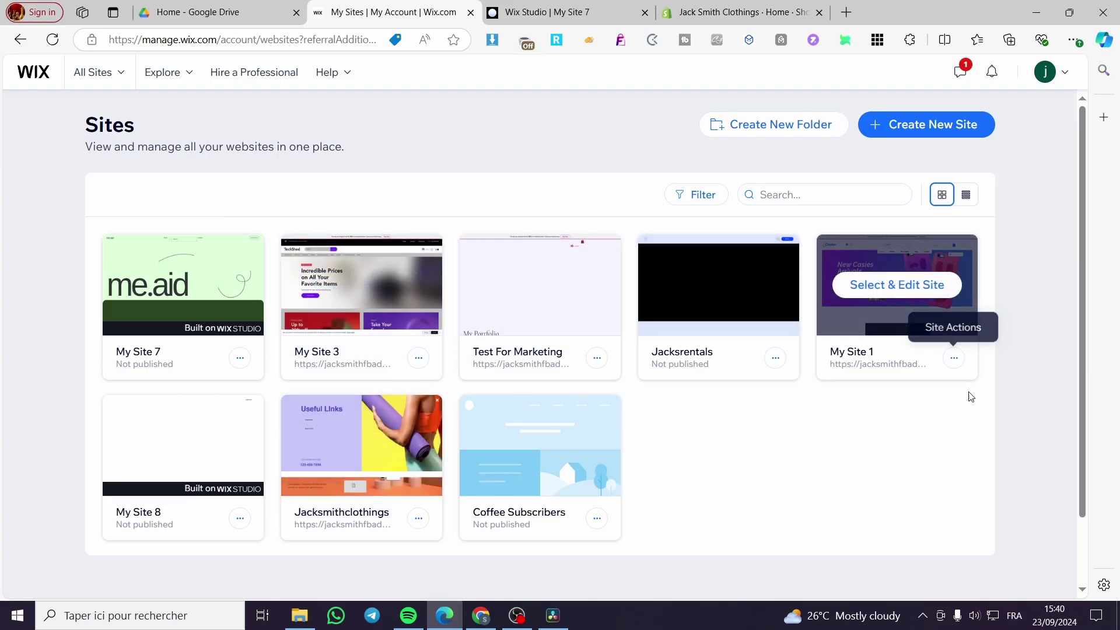
- Open the My Site 3 dashboard and scroll through its setup checklist
left_click(403, 297)
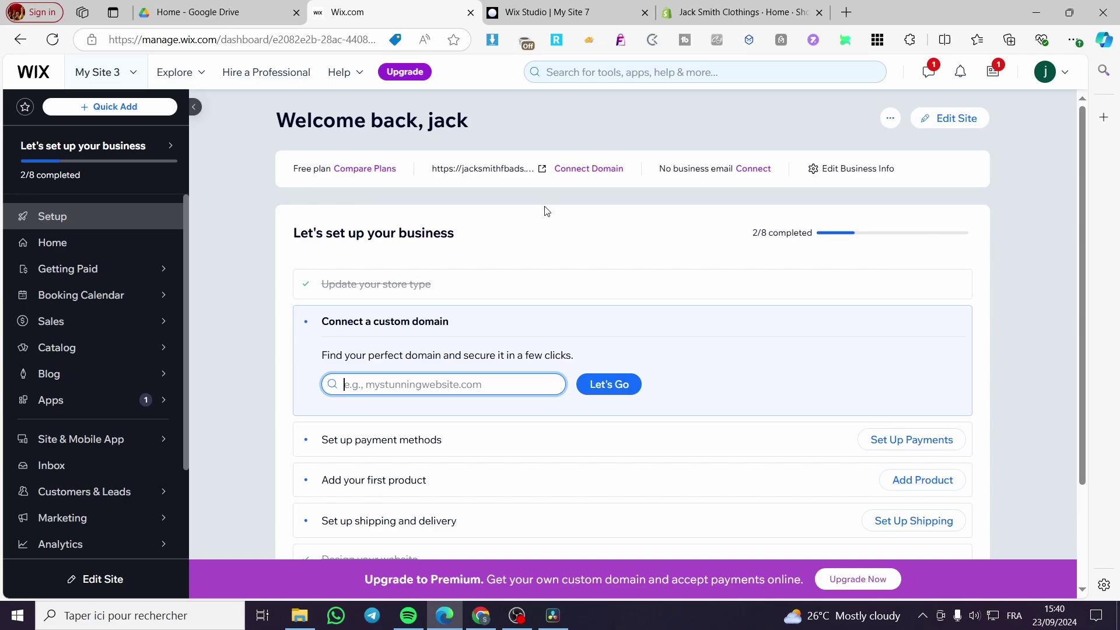
scroll(100, 293, "down", 2)
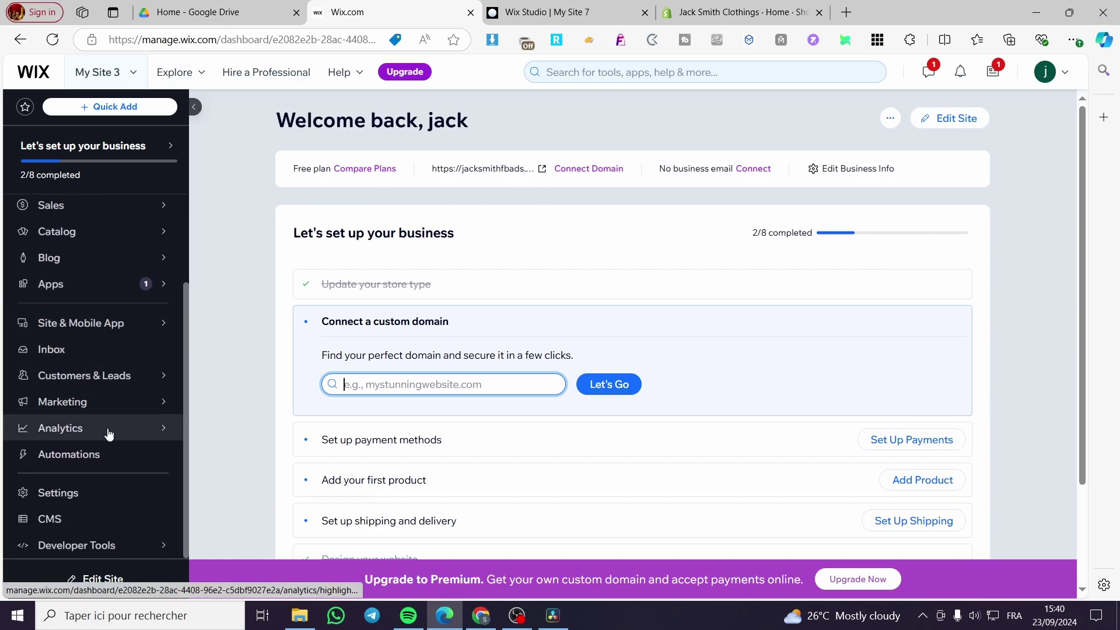
scroll(99, 420, "up", 2)
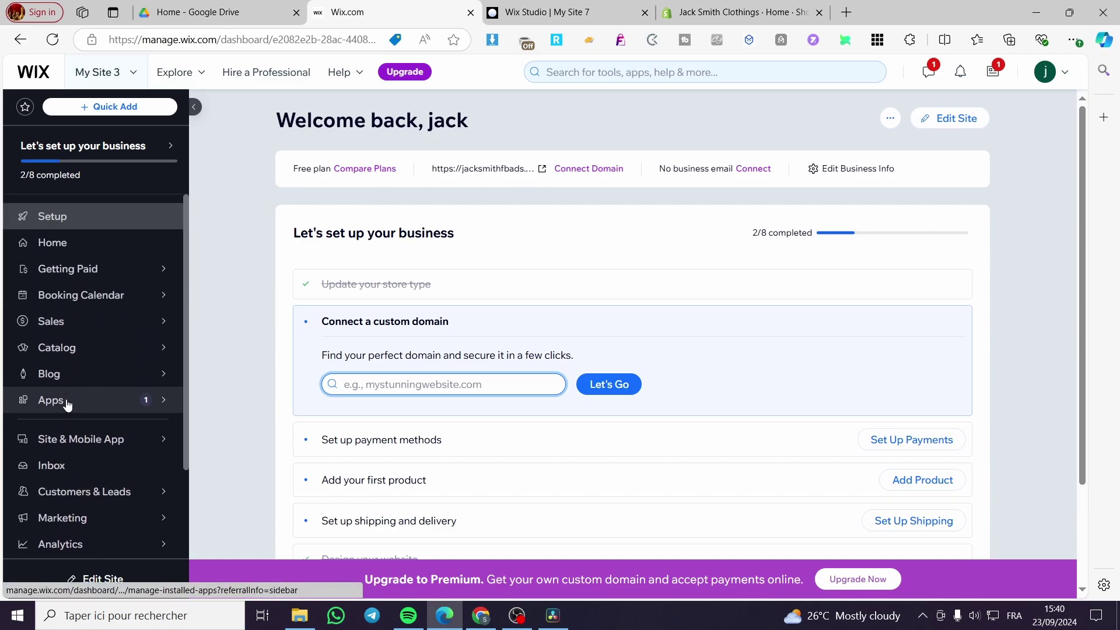
- Browse the site switcher list and close it without changing sites
left_click(108, 82)
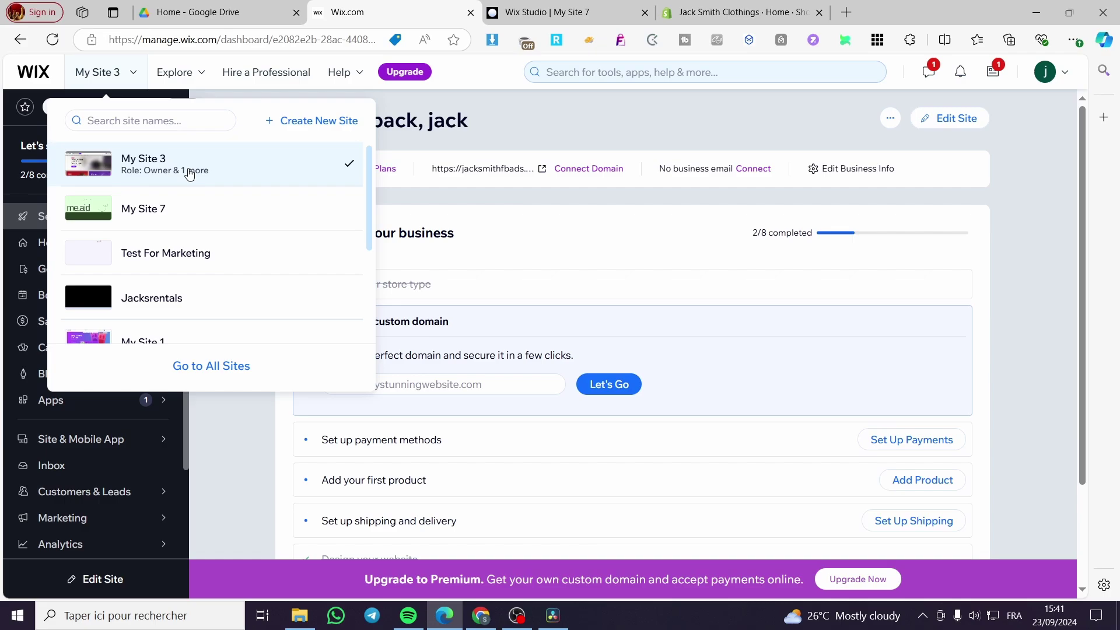
scroll(220, 292, "down", 3)
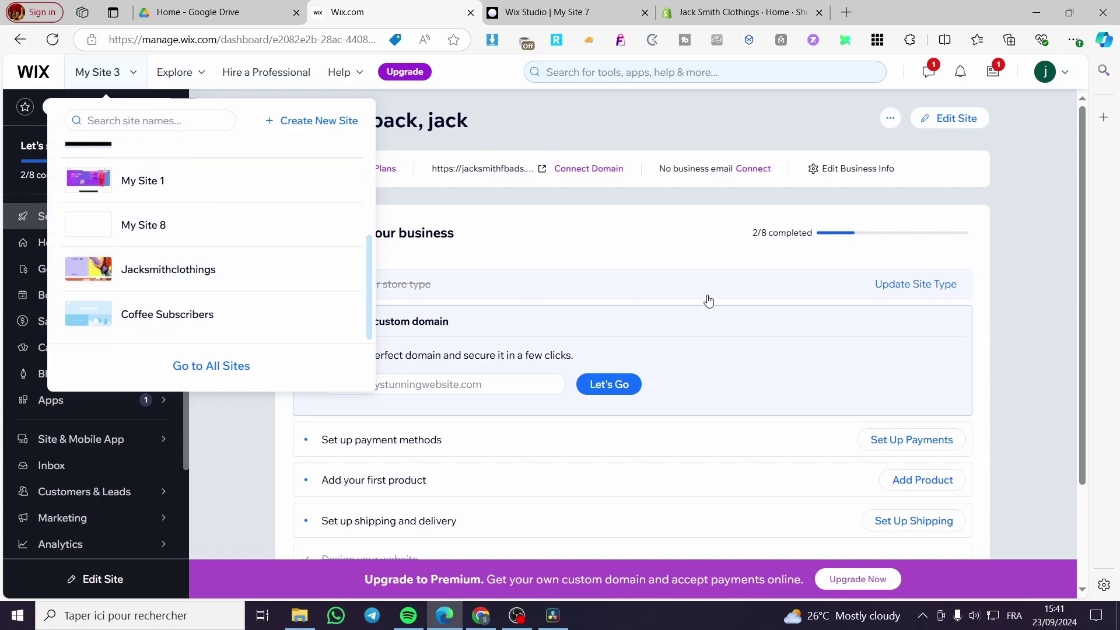
left_click(884, 303)
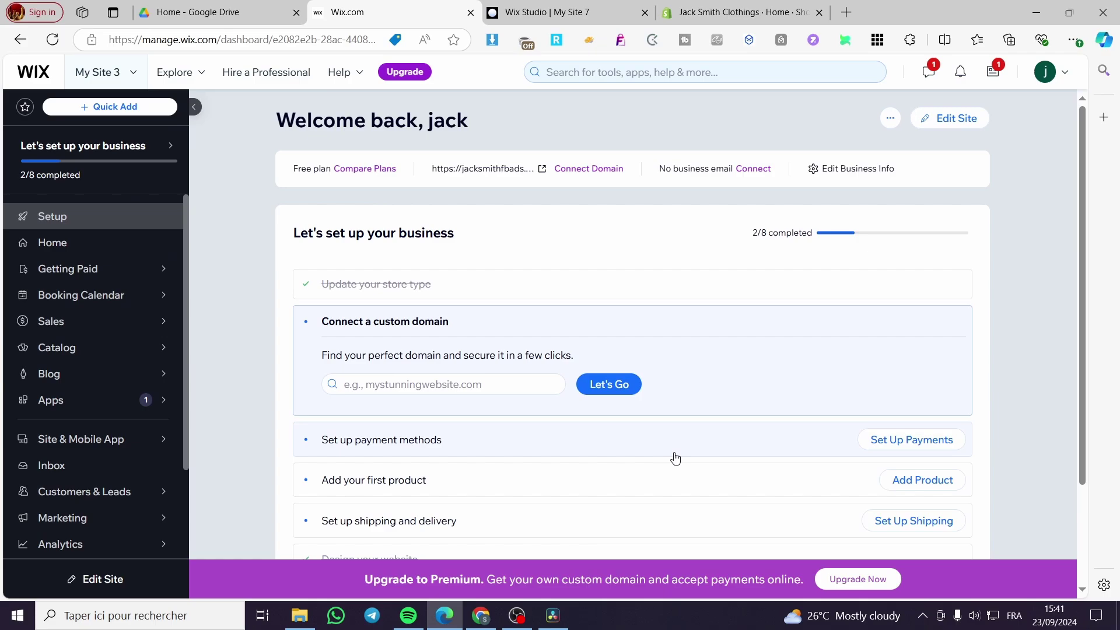
mouse_move(29, 278)
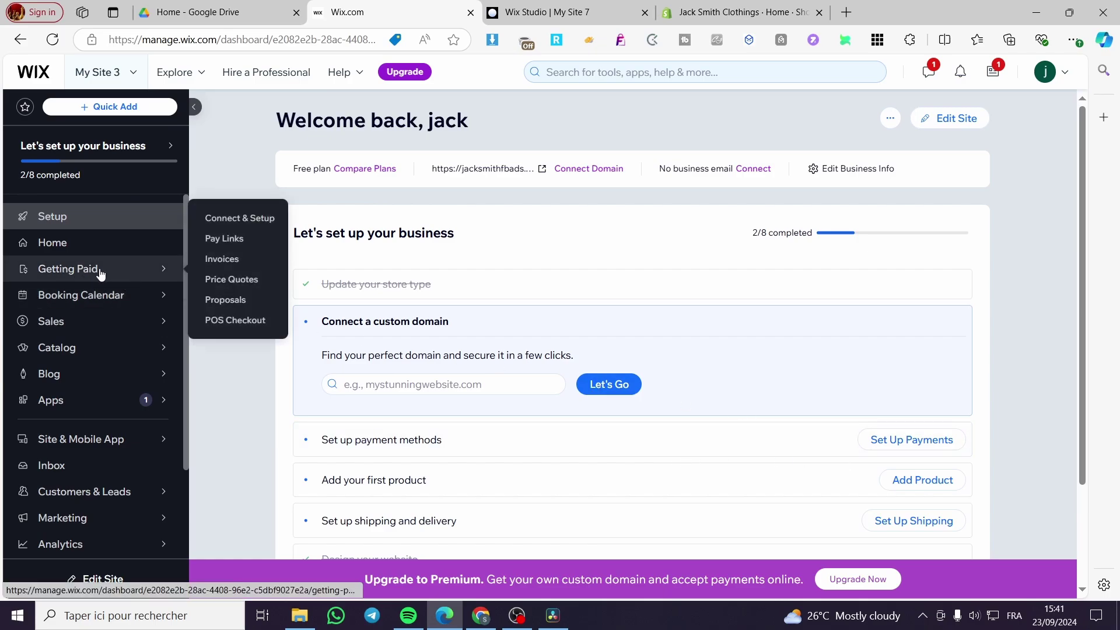
- Go to the Getting Paid Connect & Setup page, then continue to Pay Links
left_click(53, 277)
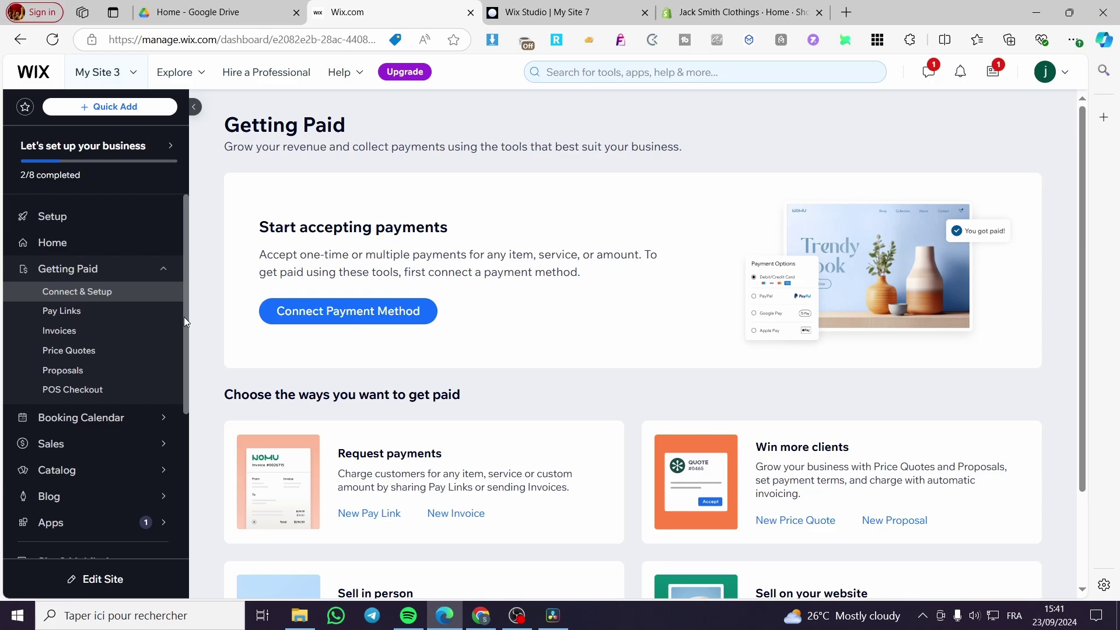
scroll(482, 315, "down", 2)
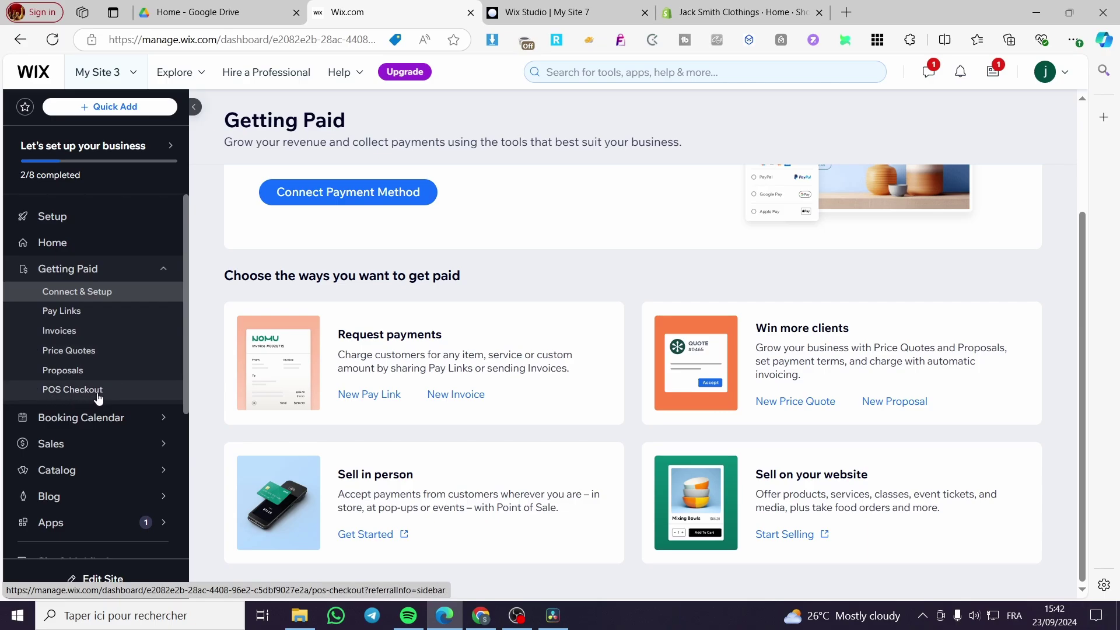
left_click(81, 314)
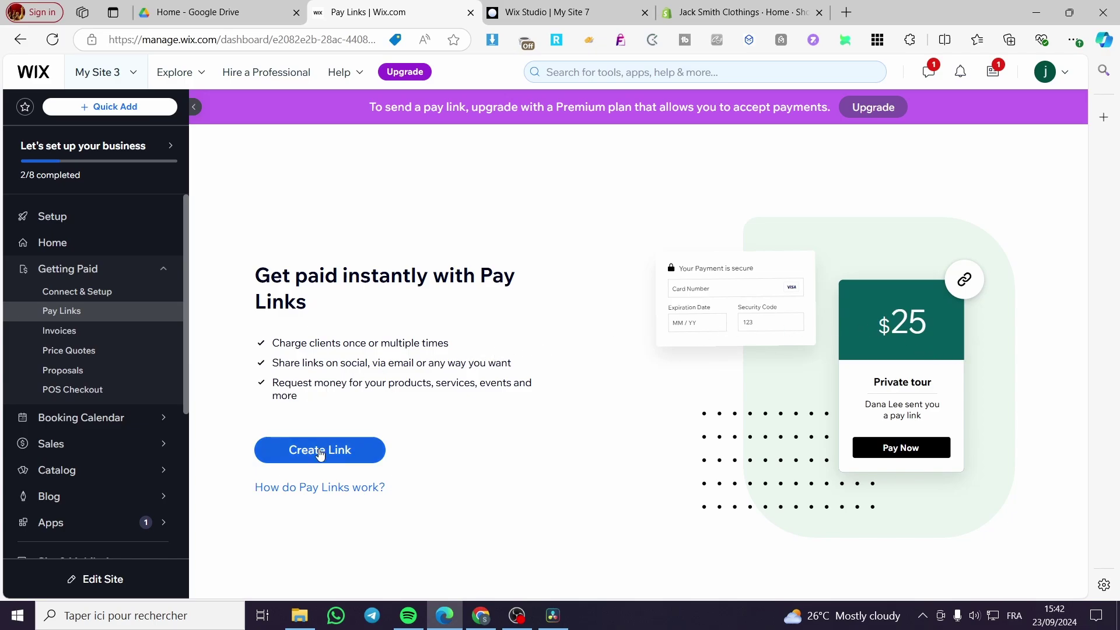
- Start a new one-time payment pay link and proceed to its details form
left_click(325, 450)
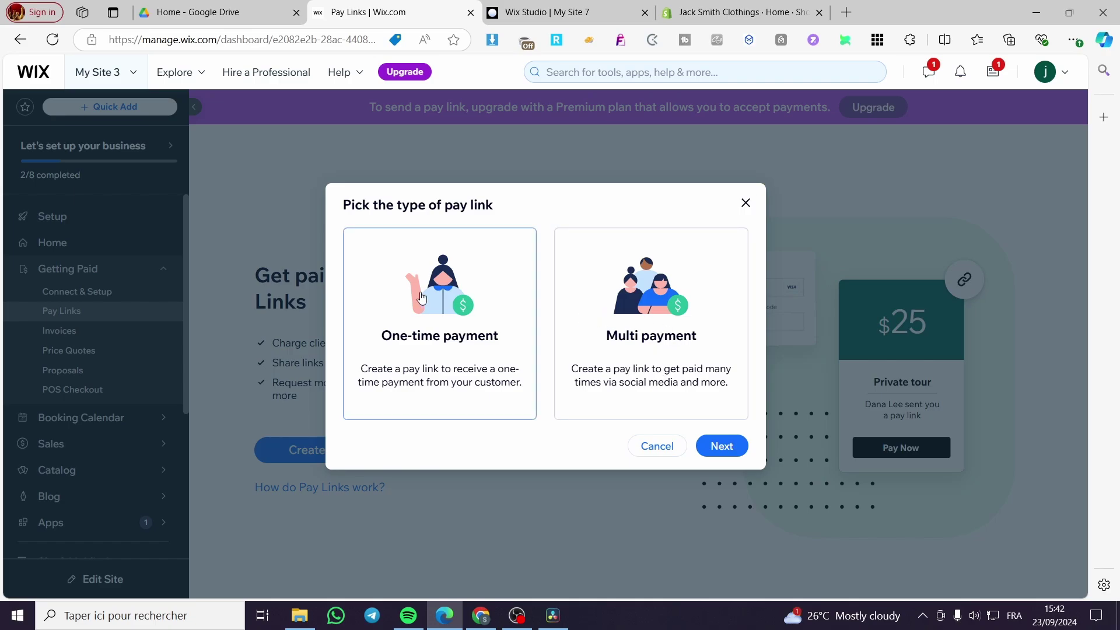
left_click(447, 324)
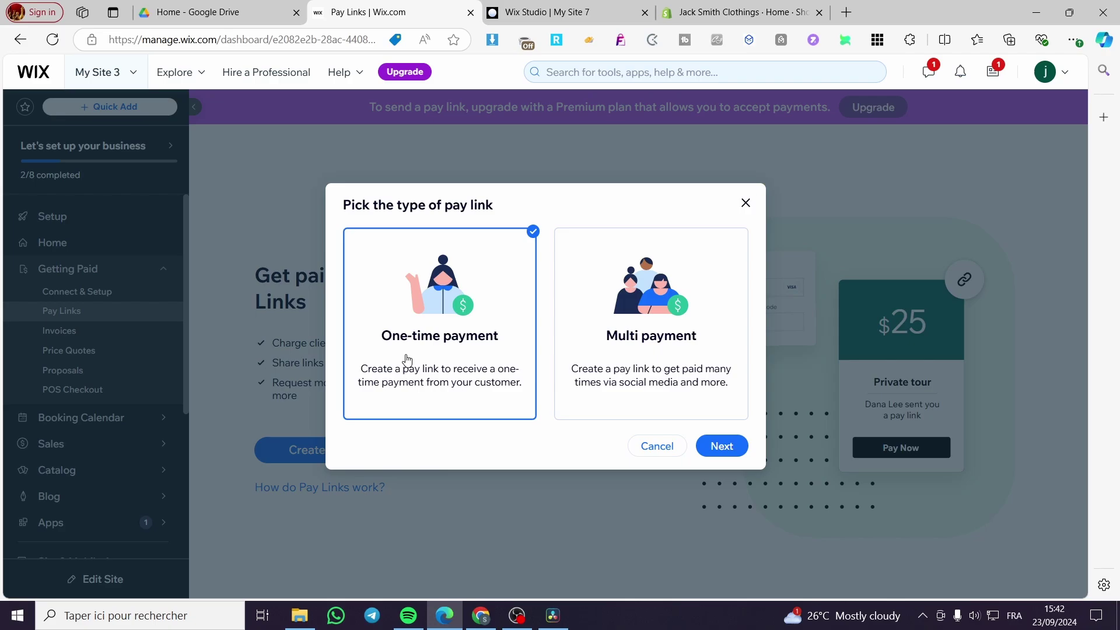
left_click(744, 450)
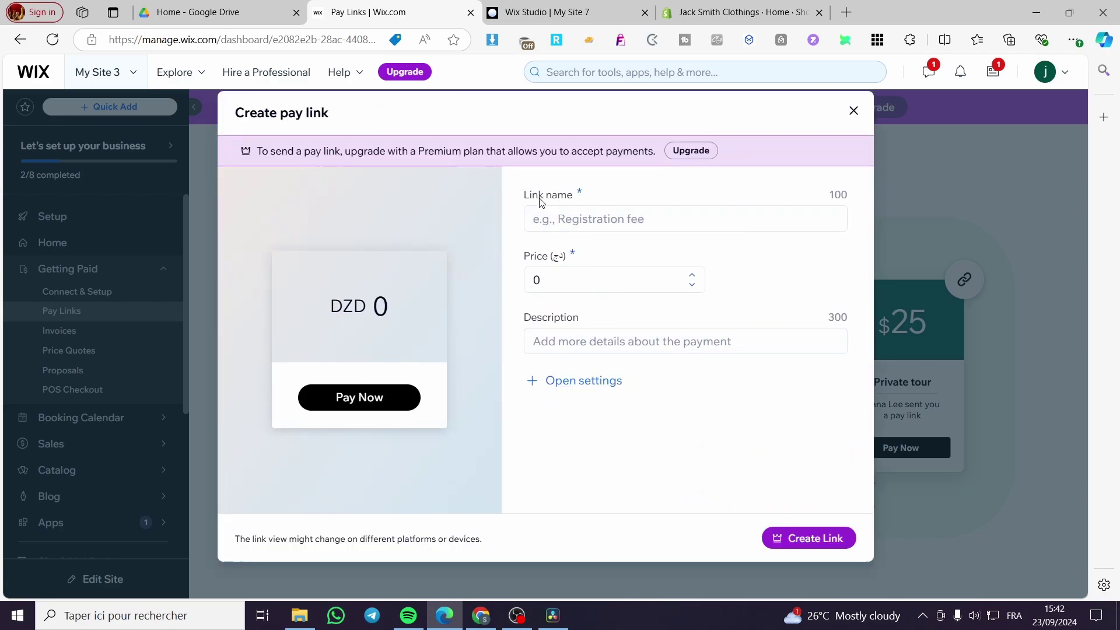
- Name the pay link 'Pay link n1' and set its price to 1500 DZD
left_click(617, 219)
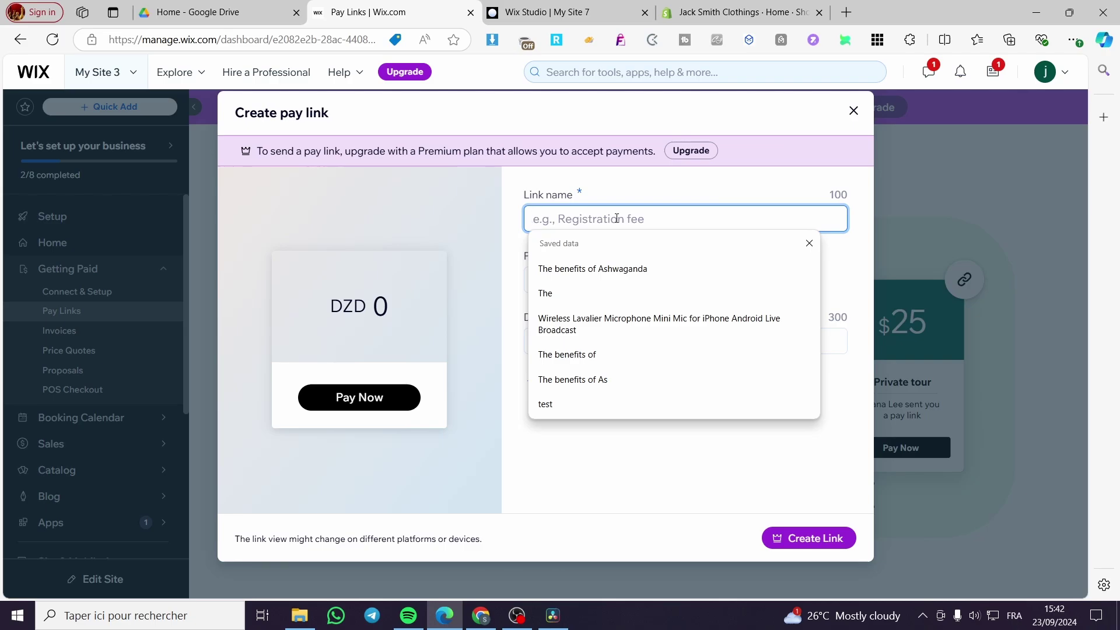
type("Pat")
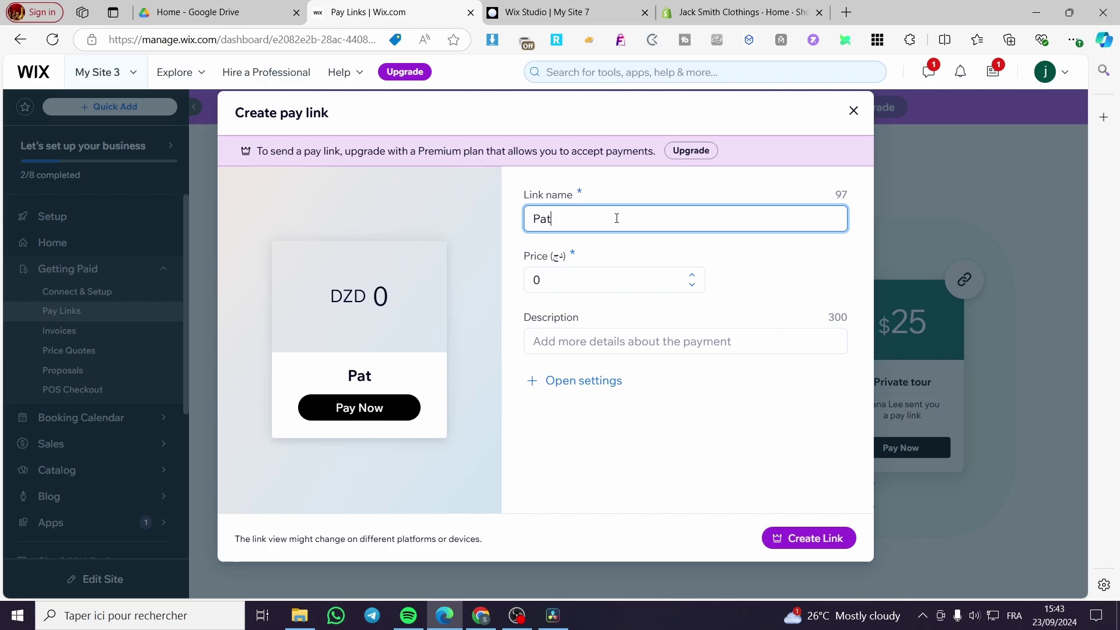
key("BackSpace")
type("y link n1")
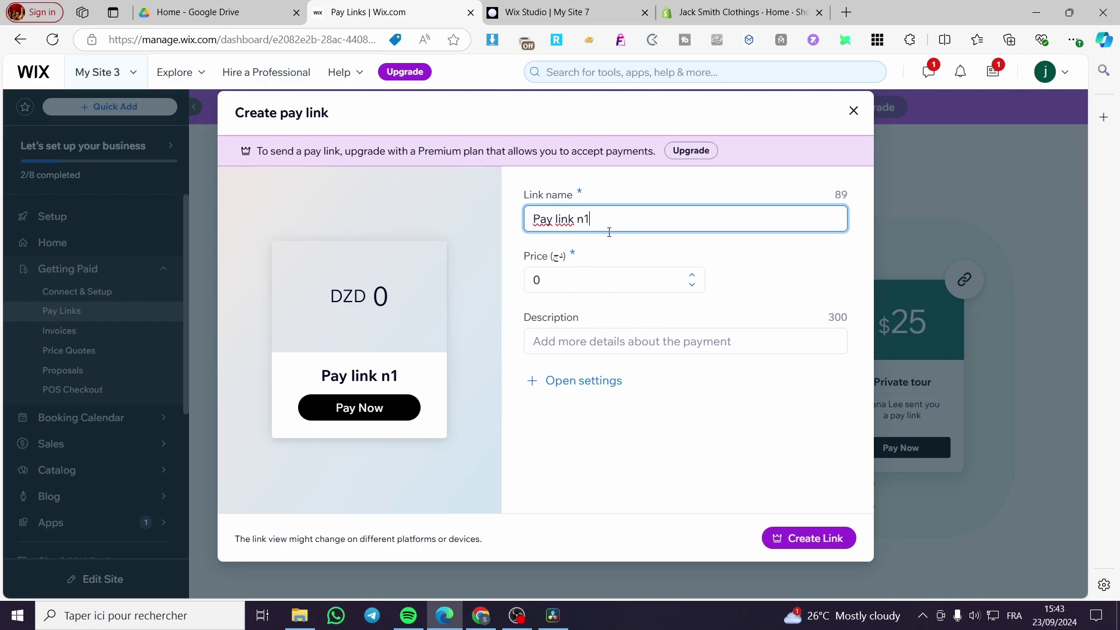
left_click(580, 277)
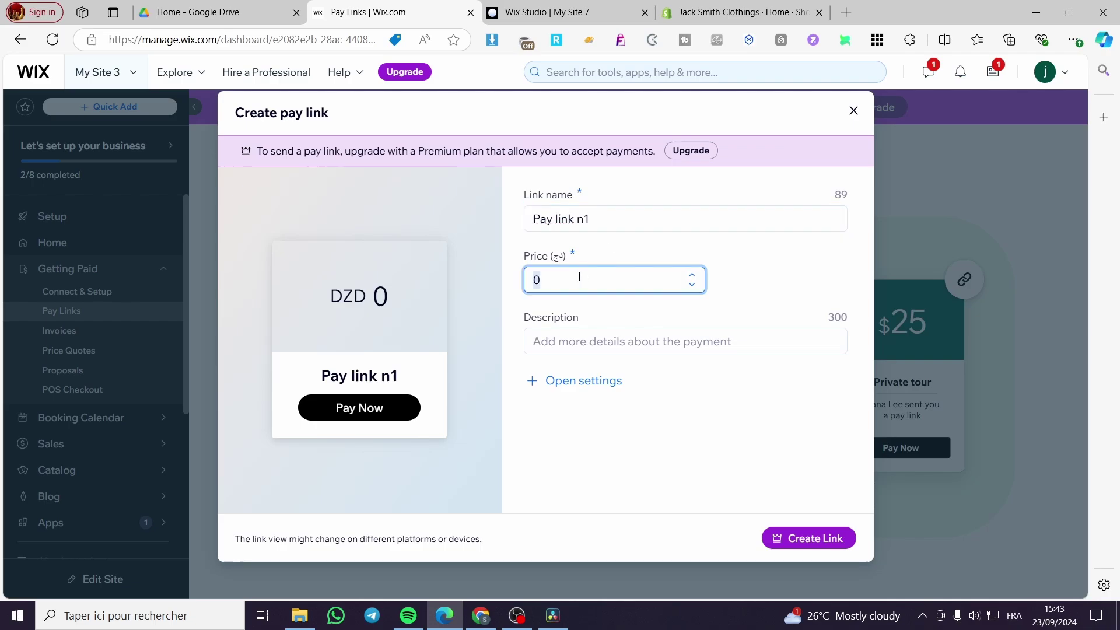
type("1500")
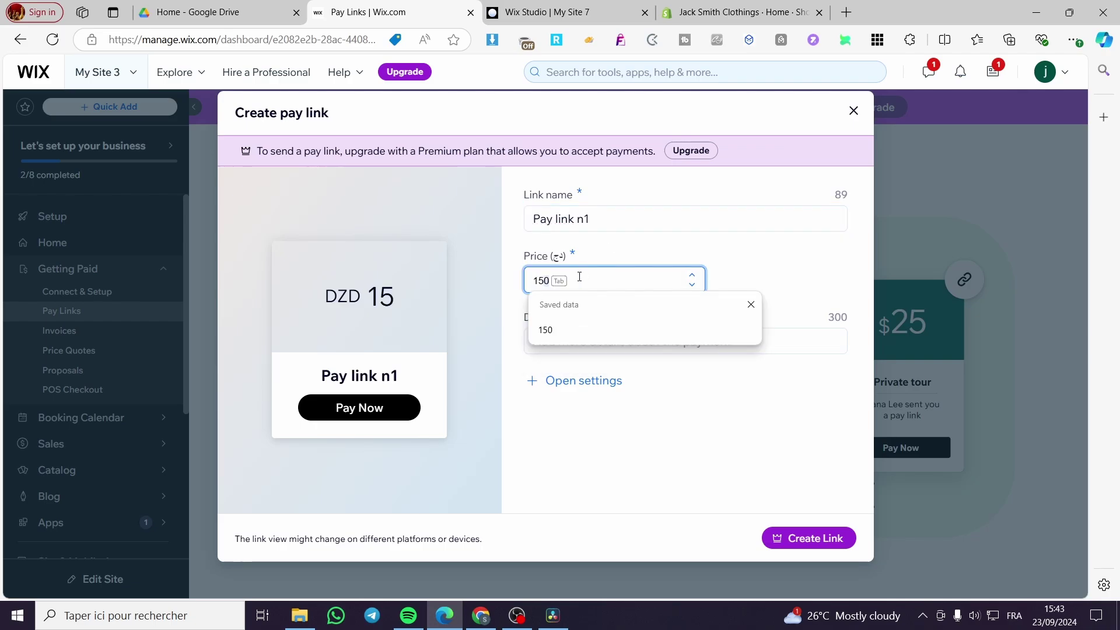
left_click(739, 288)
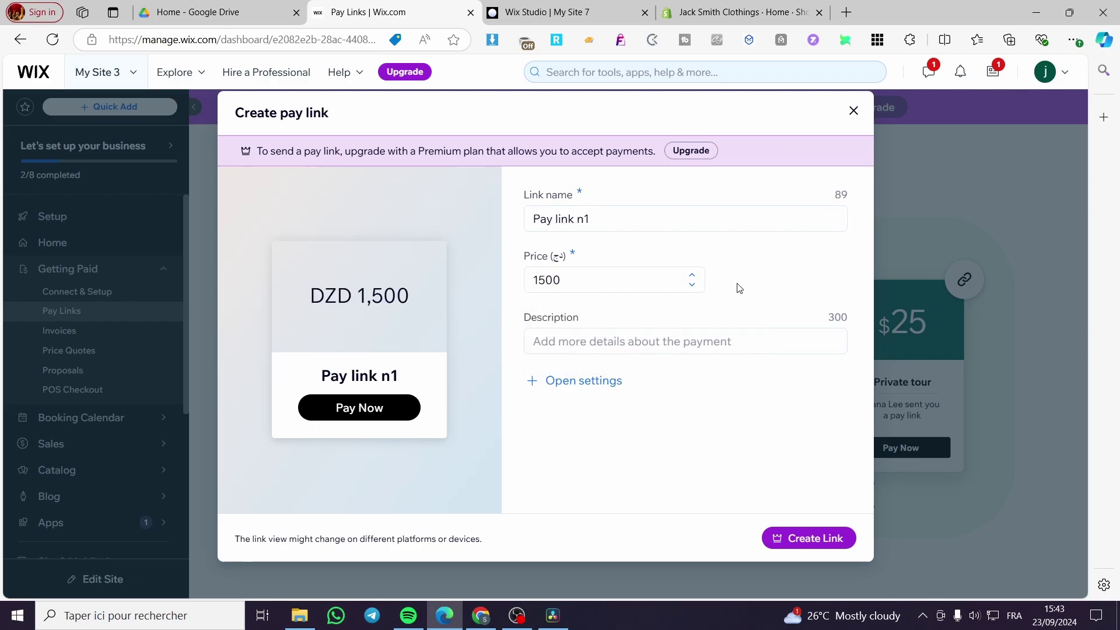
- Add a description about paying for the service and the monthly subscription
left_click(591, 338)
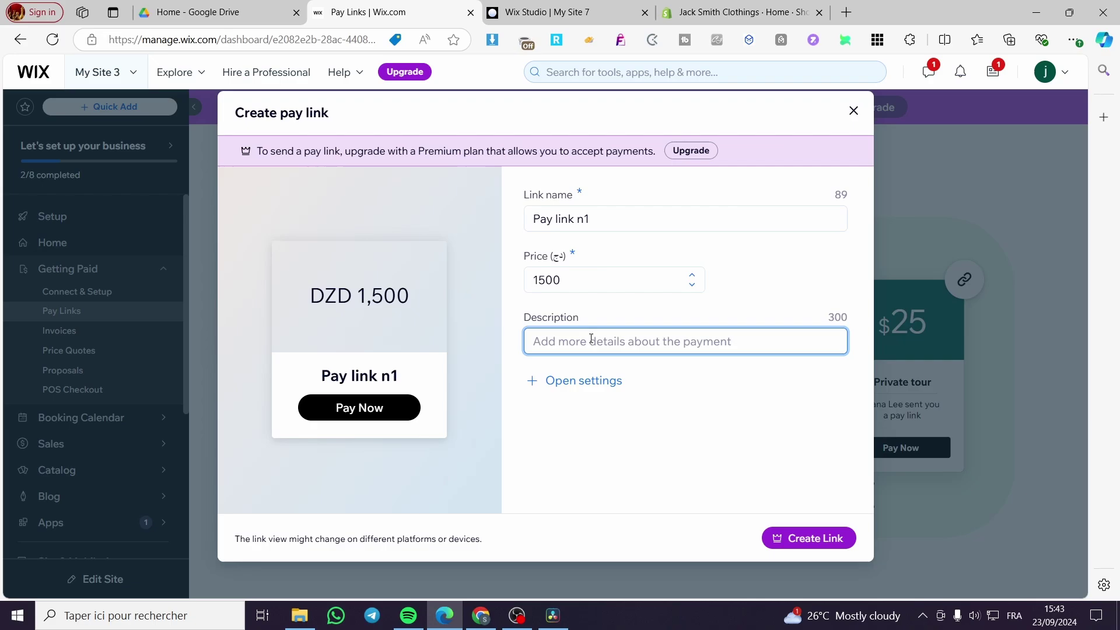
type("Yo")
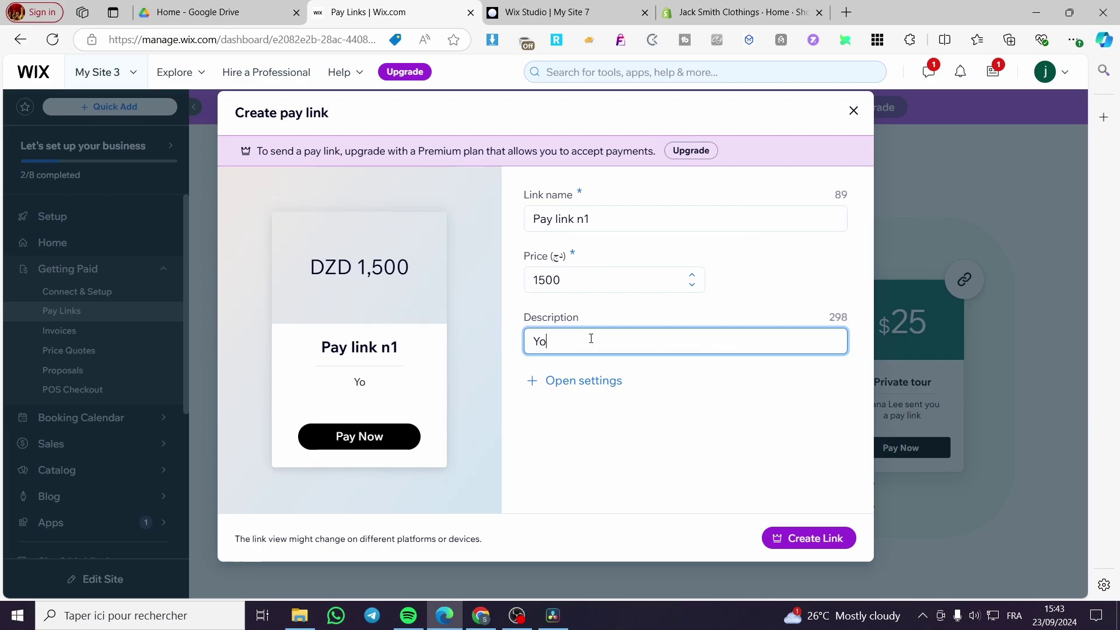
type("u are going to pay ")
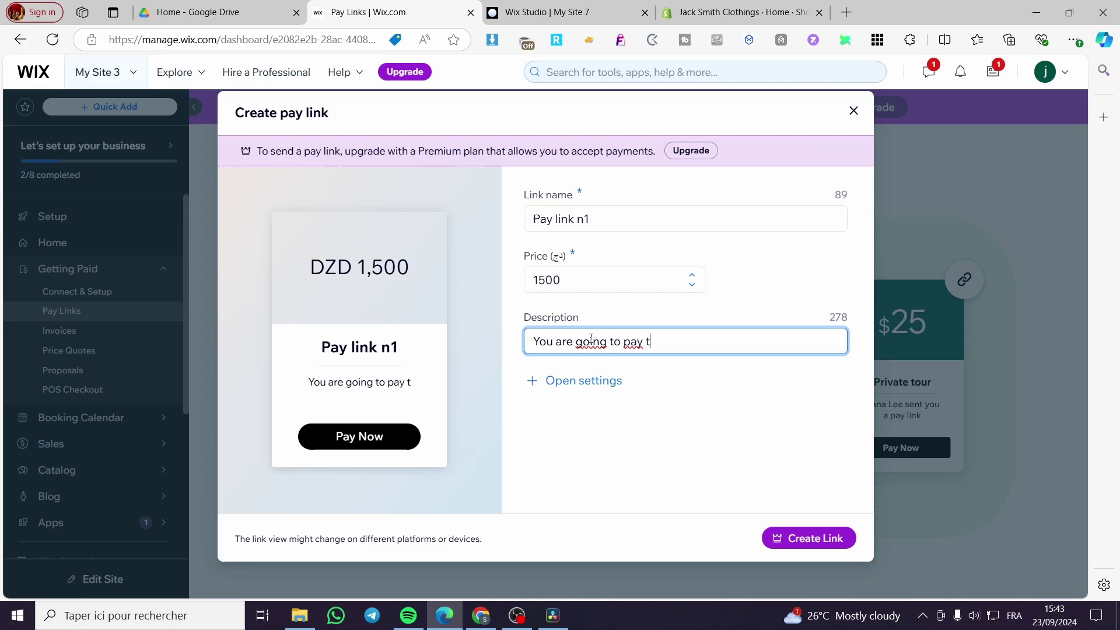
type("for the")
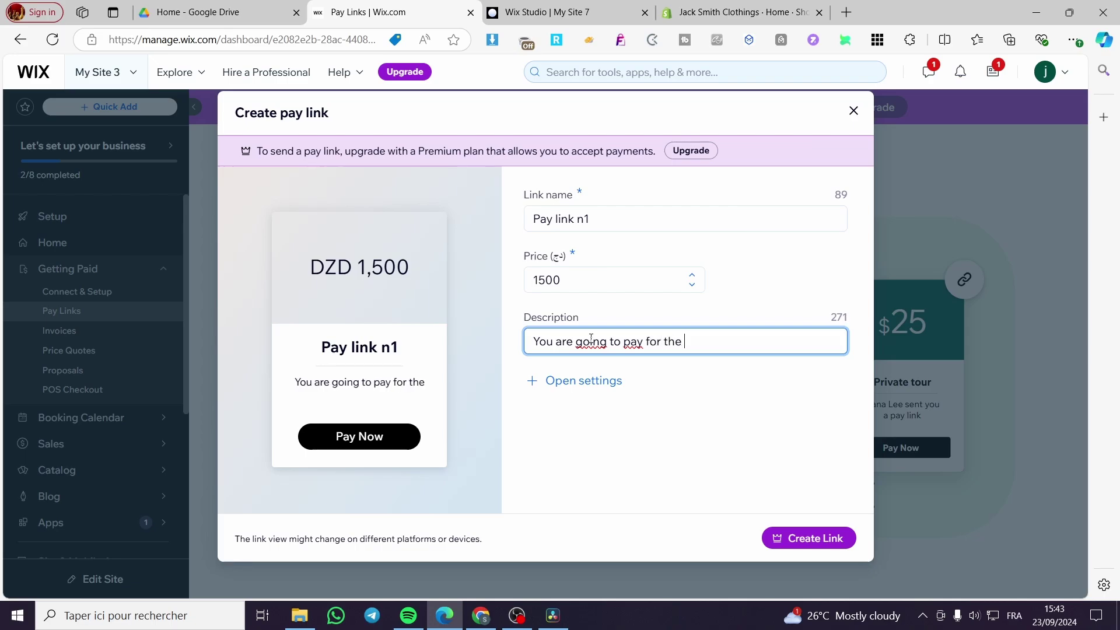
type("service")
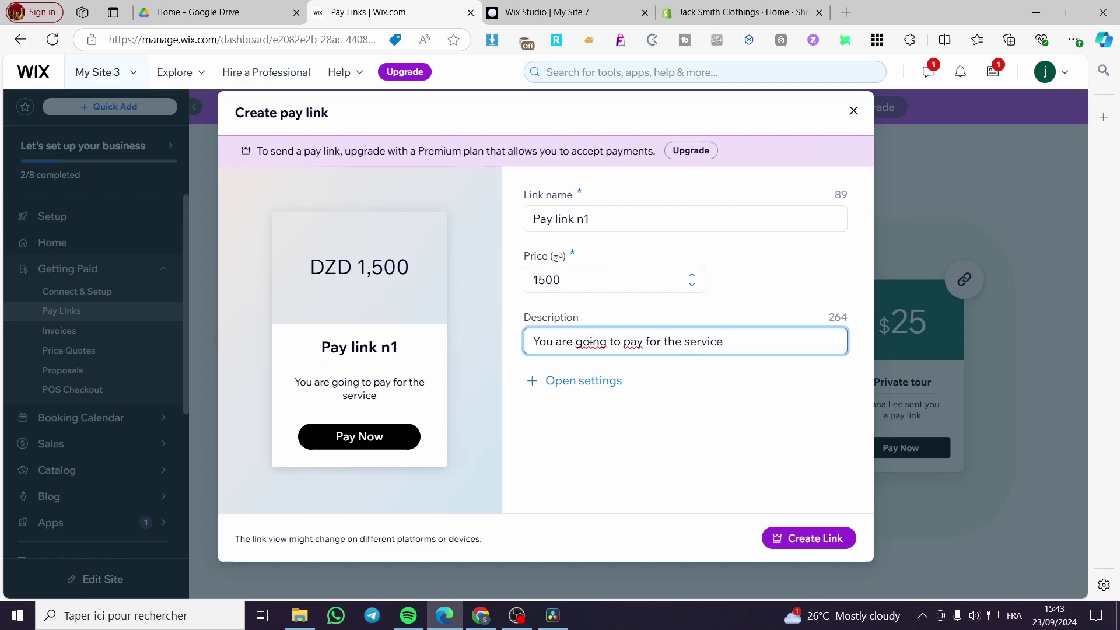
type(" and the ")
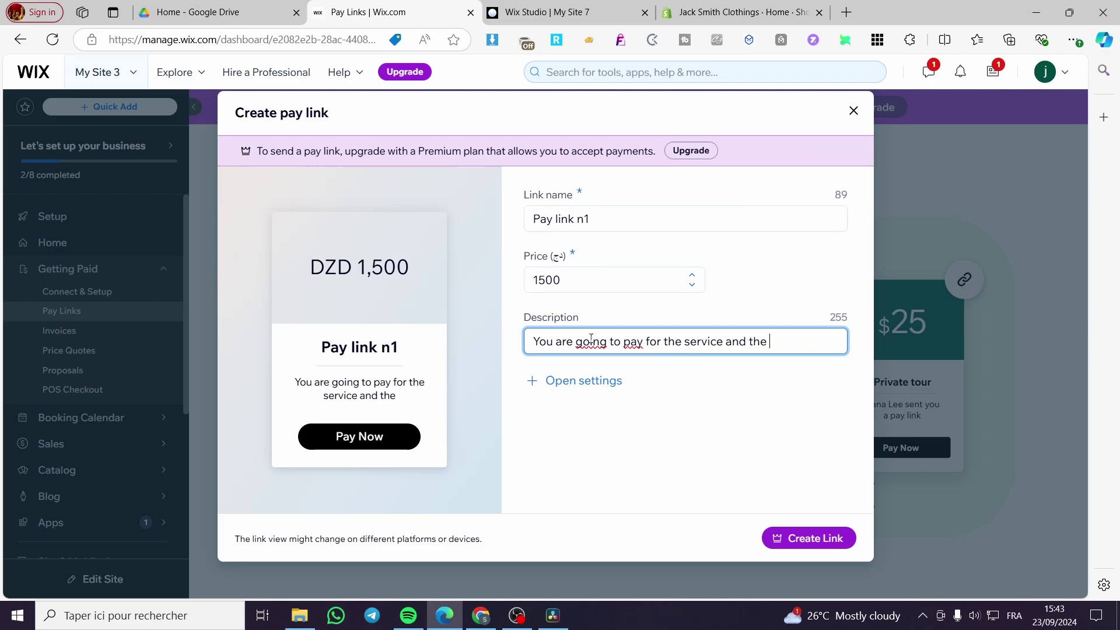
type("mon")
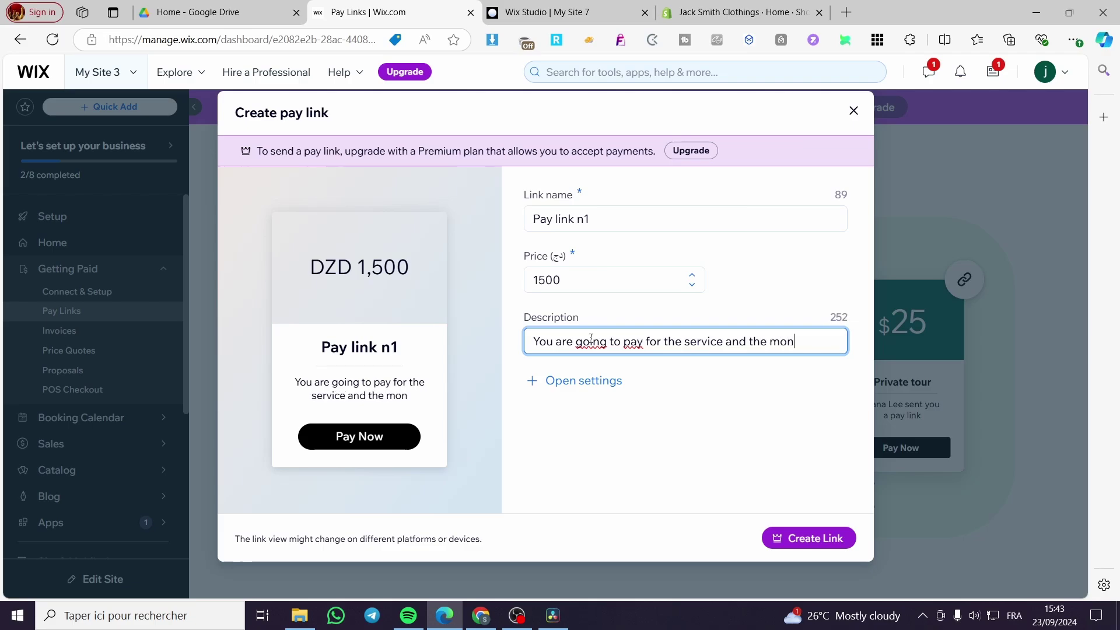
type("y")
key("BackSpace")
type("th")
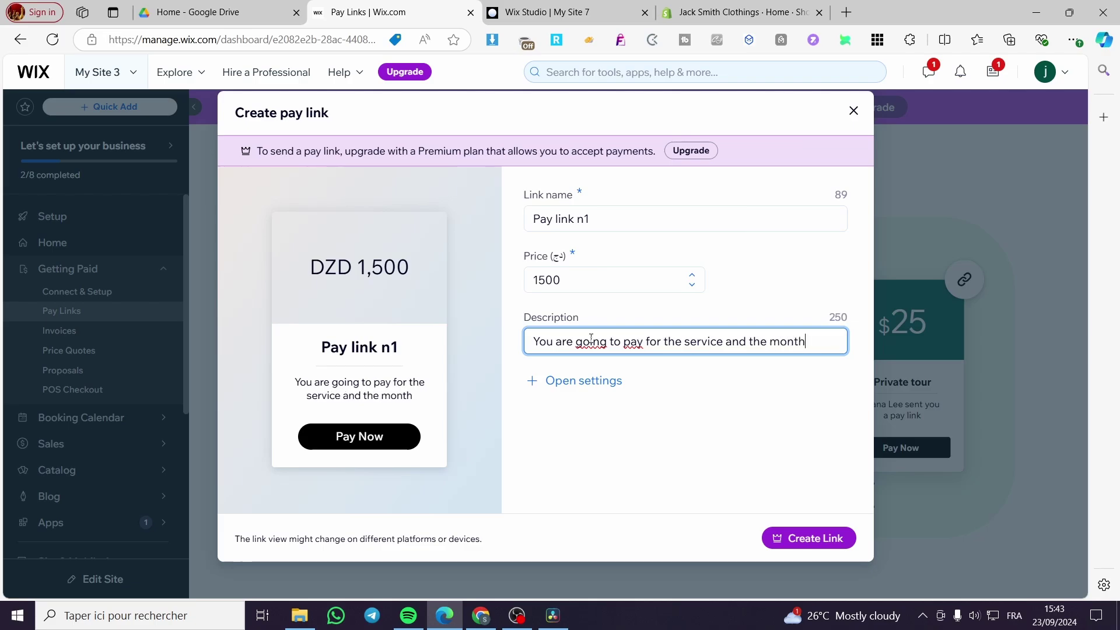
type("ly ")
type("s")
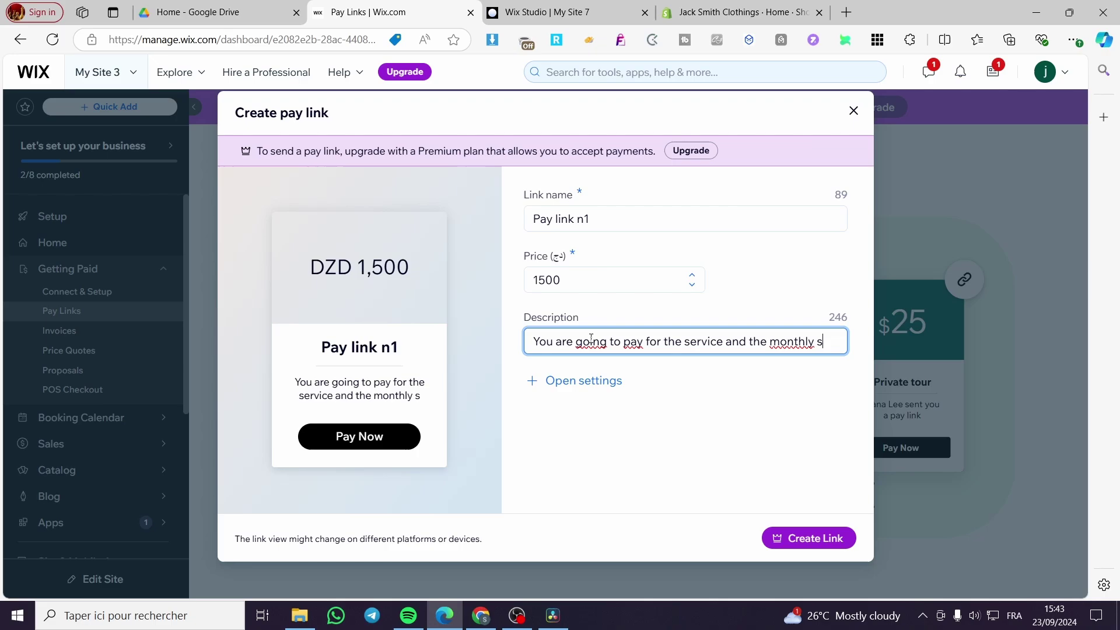
type("ubscription")
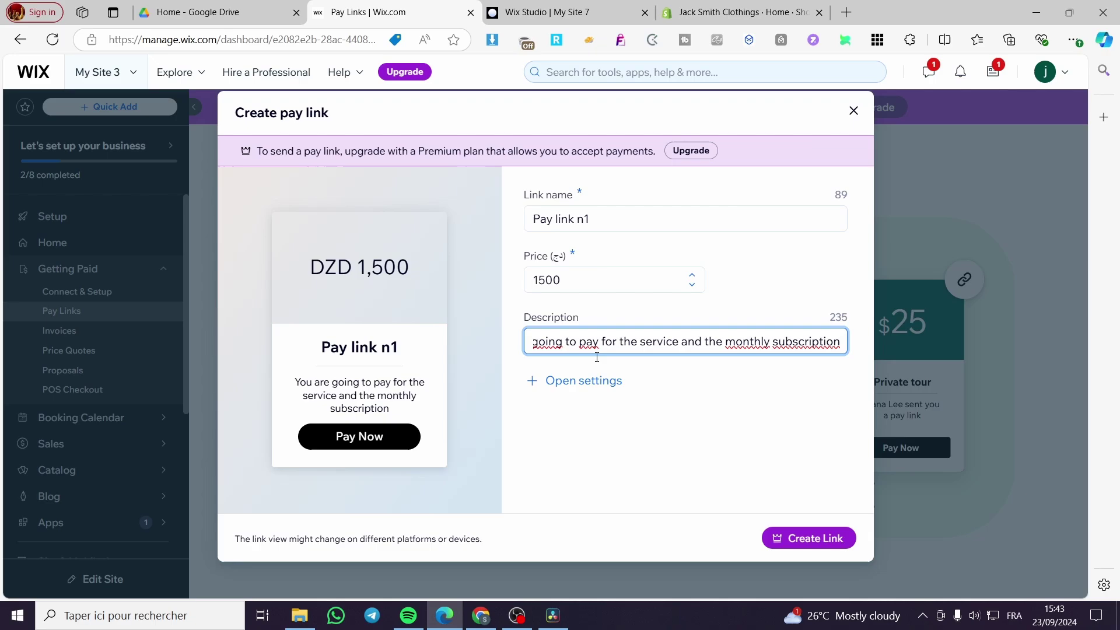
- Expand the additional settings and toggle the expiration date on, then back off
left_click(581, 384)
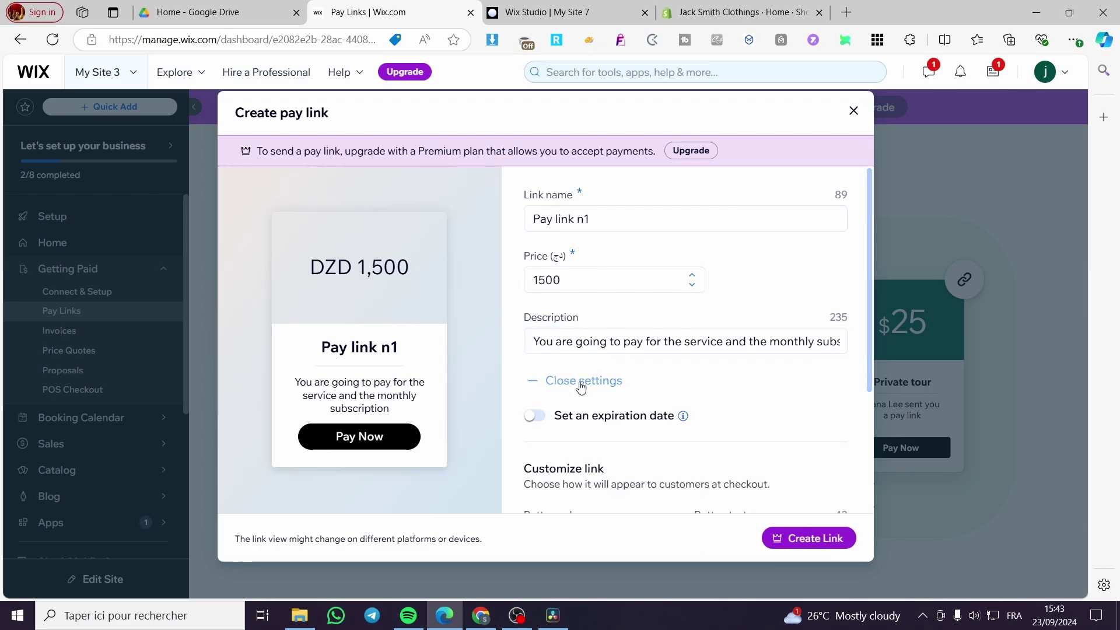
scroll(600, 380, "down", 3)
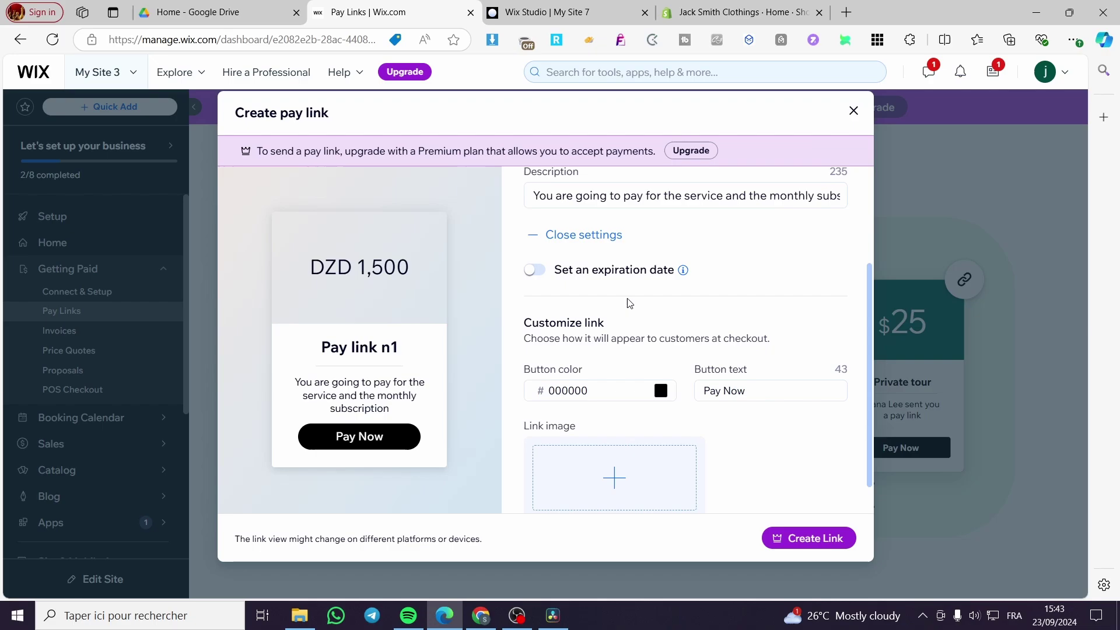
left_click(534, 270)
left_click(534, 270)
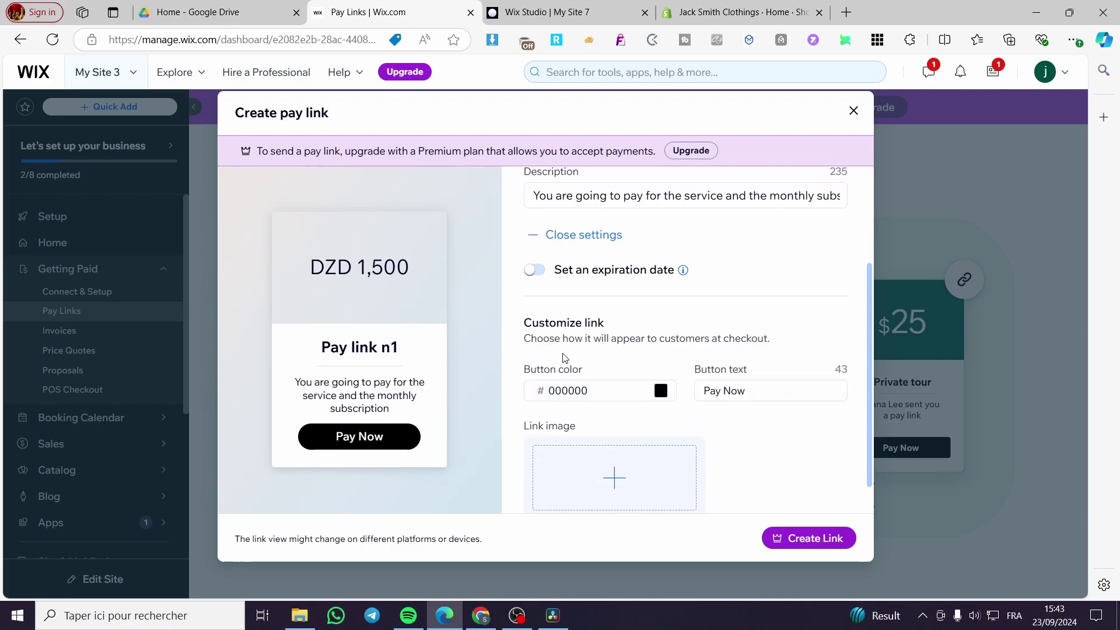
- Make the Pay Now button blue (#2851EF) and select its button text
left_click(665, 395)
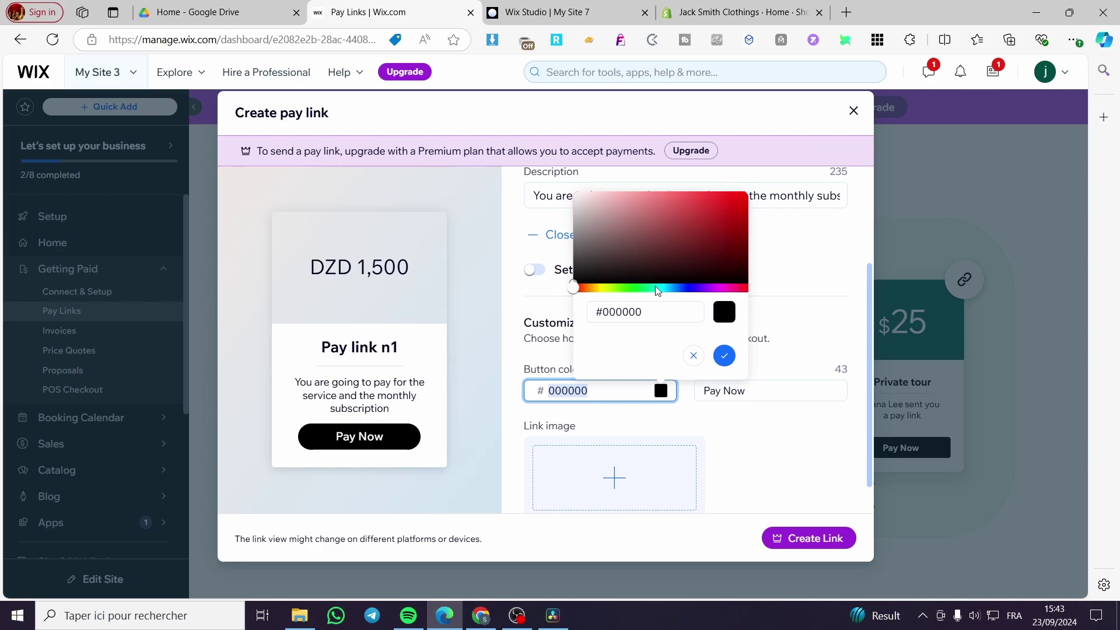
left_click_drag(656, 286, 684, 288)
left_click(709, 200)
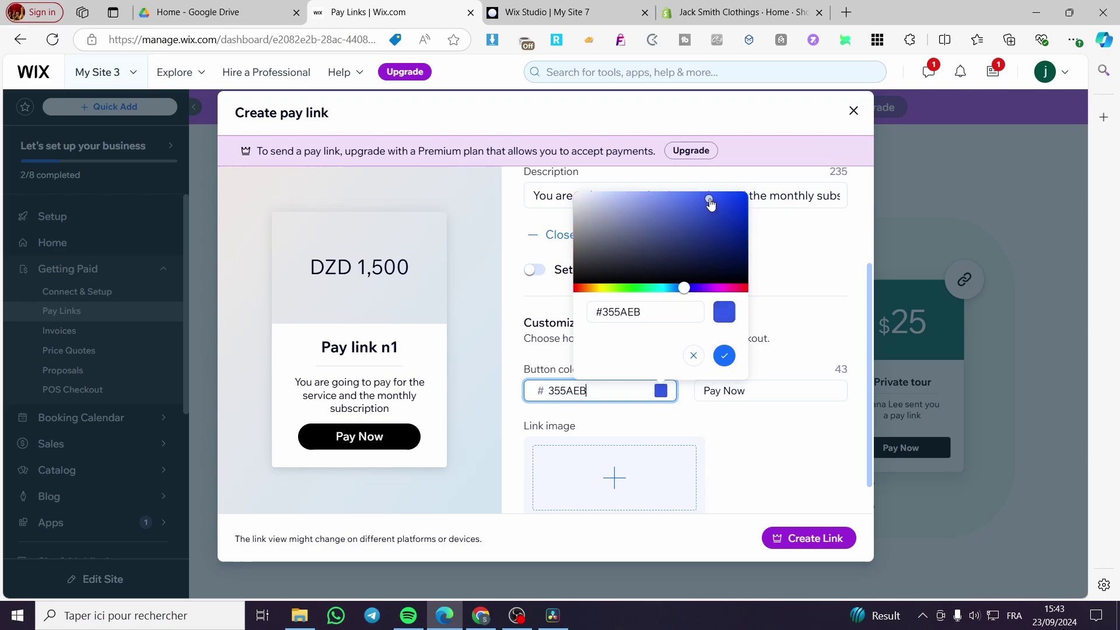
left_click_drag(710, 202, 720, 199)
left_click(725, 355)
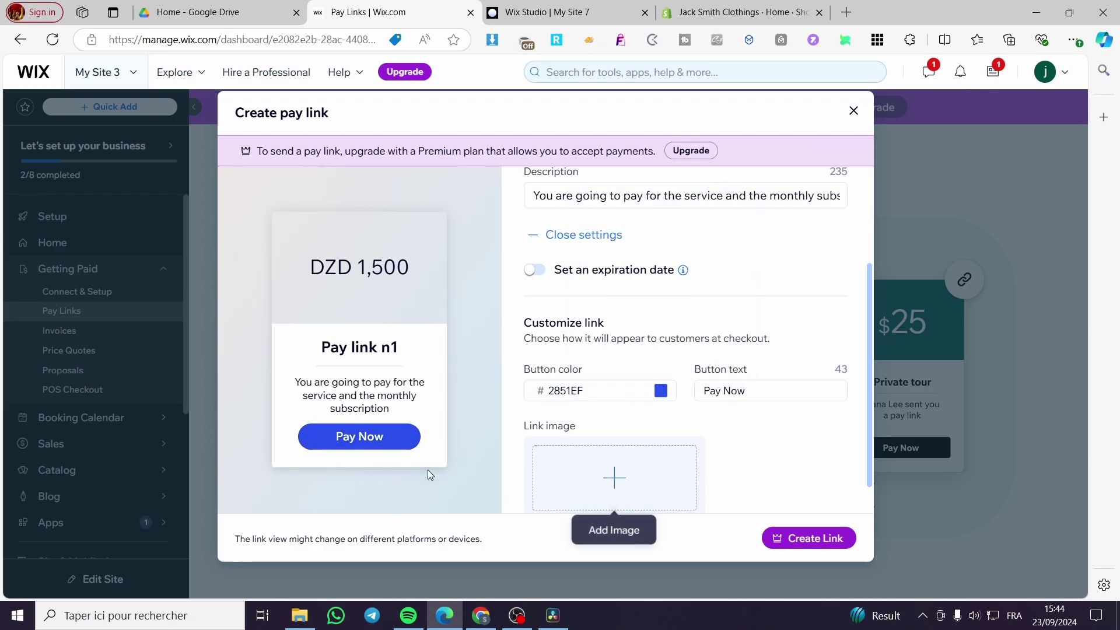
triple_click(754, 388)
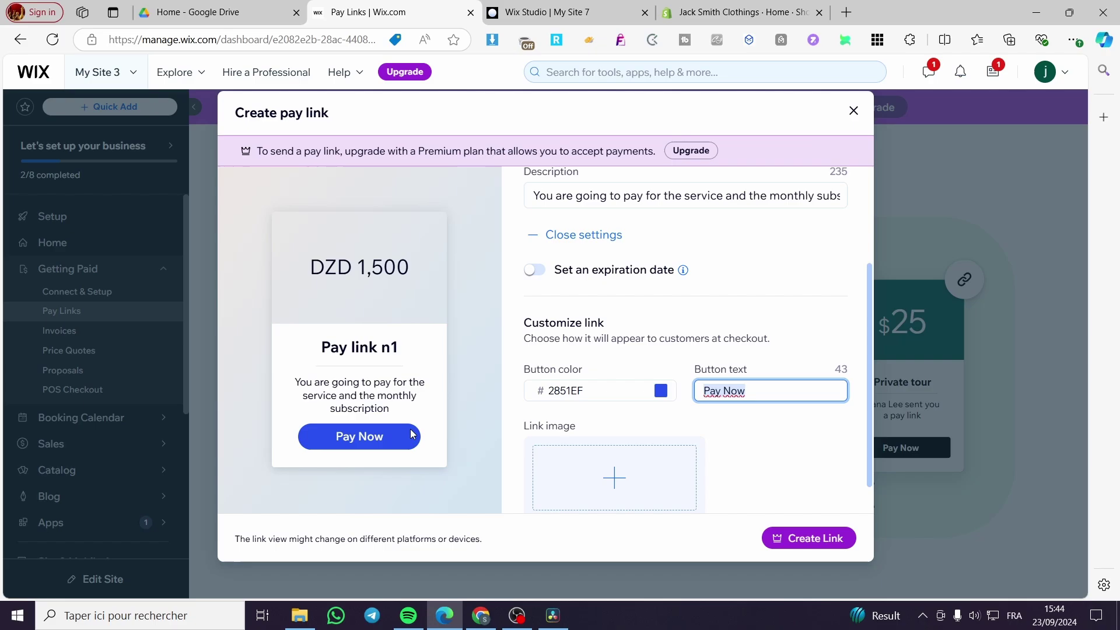
scroll(773, 410, "down", 1)
- Set the link image to the wristwatch photo from Popular Media
left_click(609, 445)
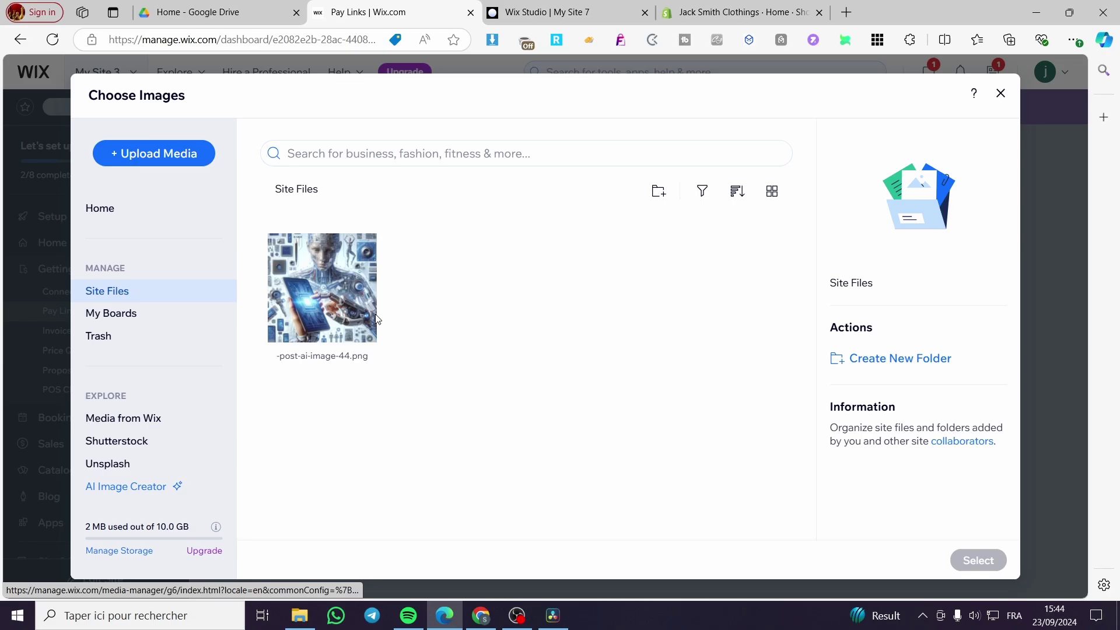
left_click(112, 210)
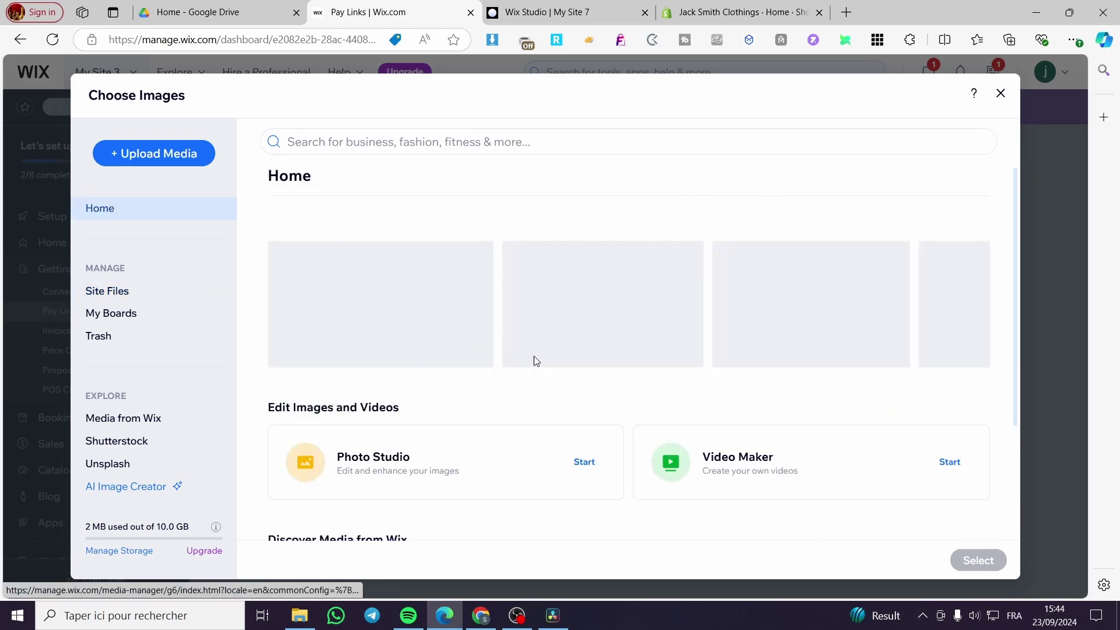
scroll(380, 329, "down", 2)
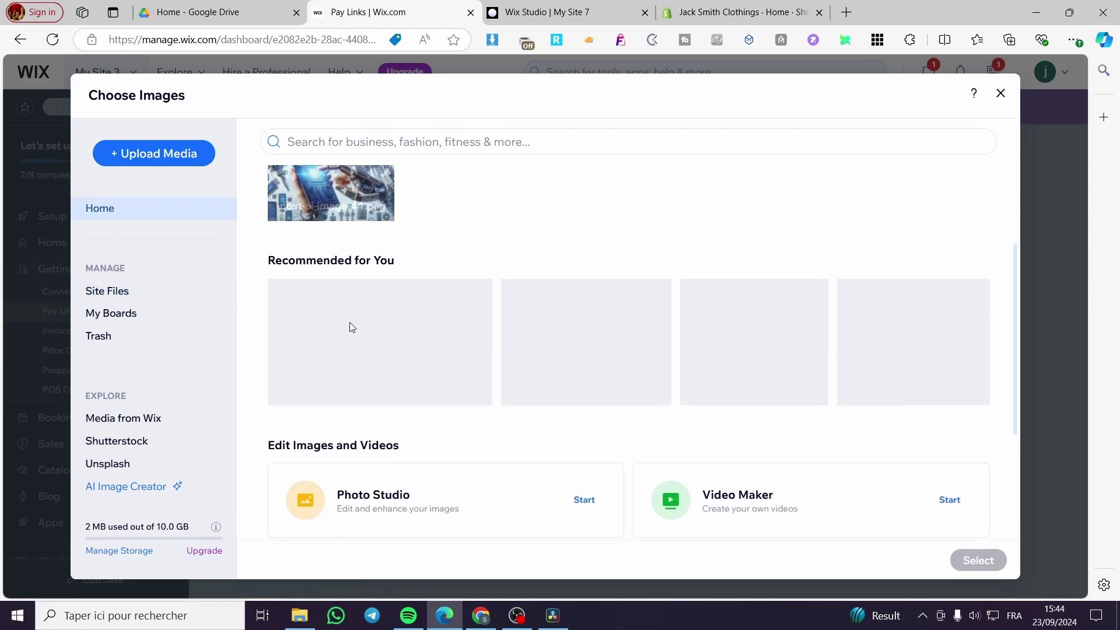
left_click(563, 382)
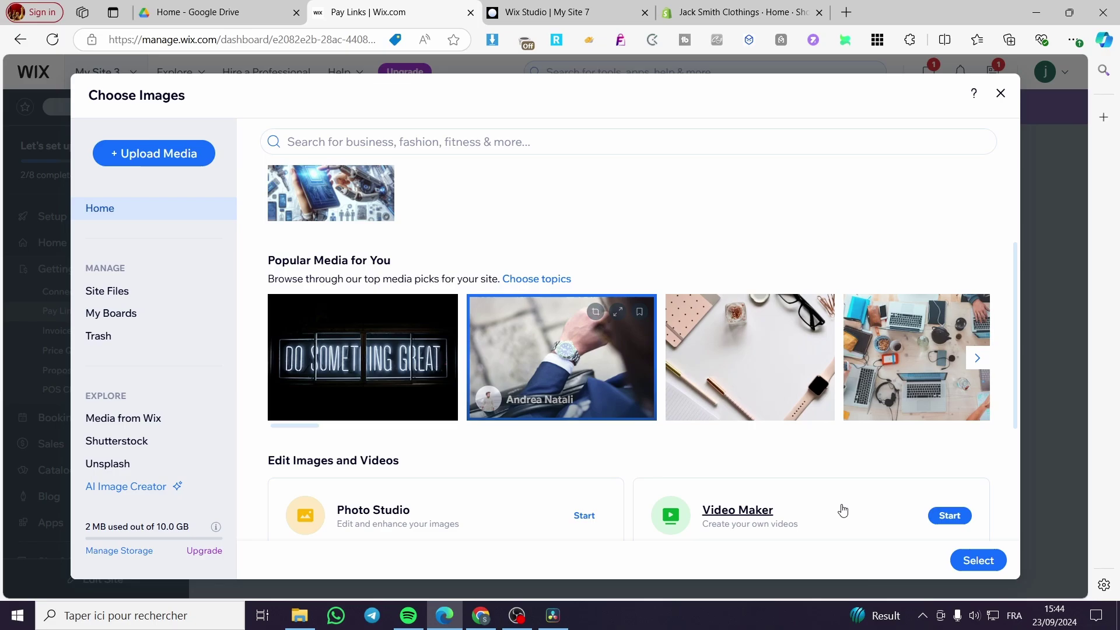
left_click(978, 560)
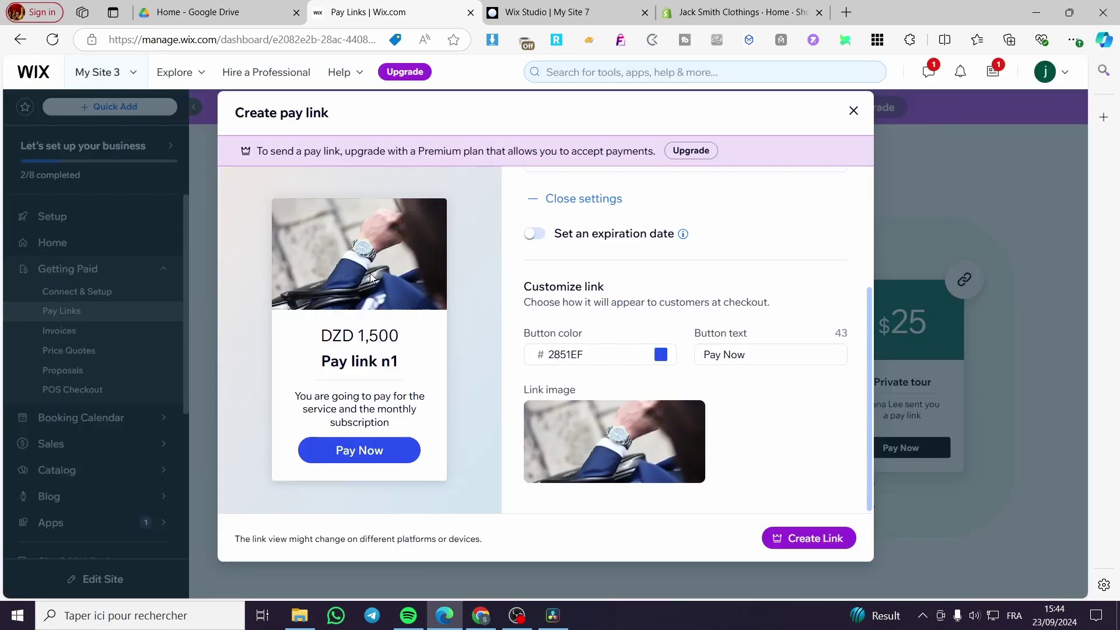
- Rename the pay link to 'Sevice Fee', after briefly trying 'Subscription'
scroll(685, 379, "up", 3)
left_click(595, 218)
key("ctrl+a")
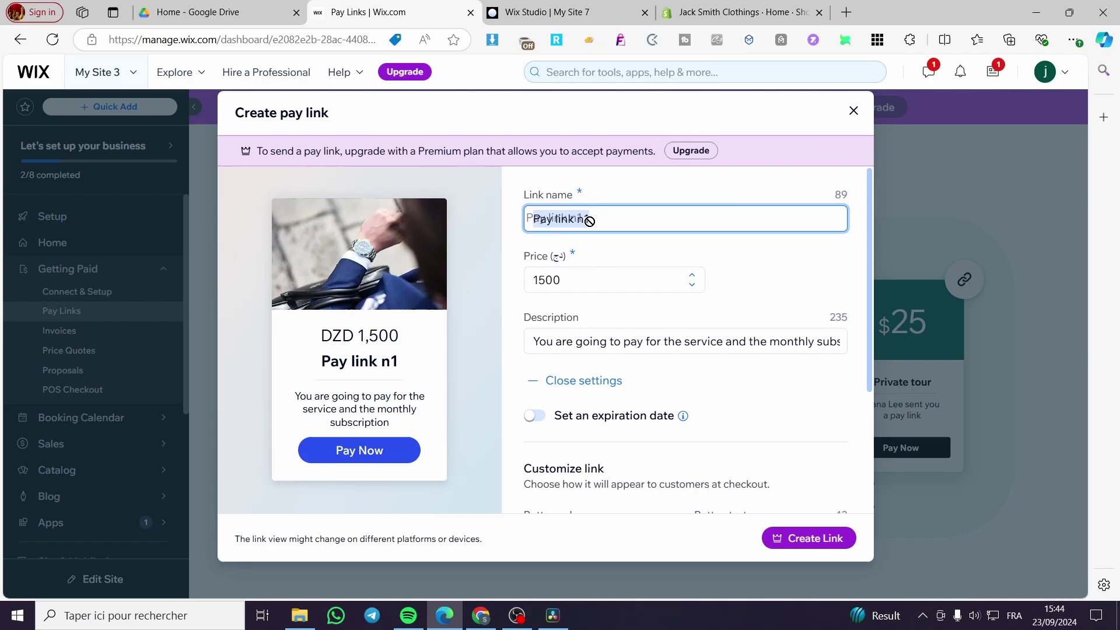
left_click(606, 218)
key("BackSpace")
key("BackSpace")
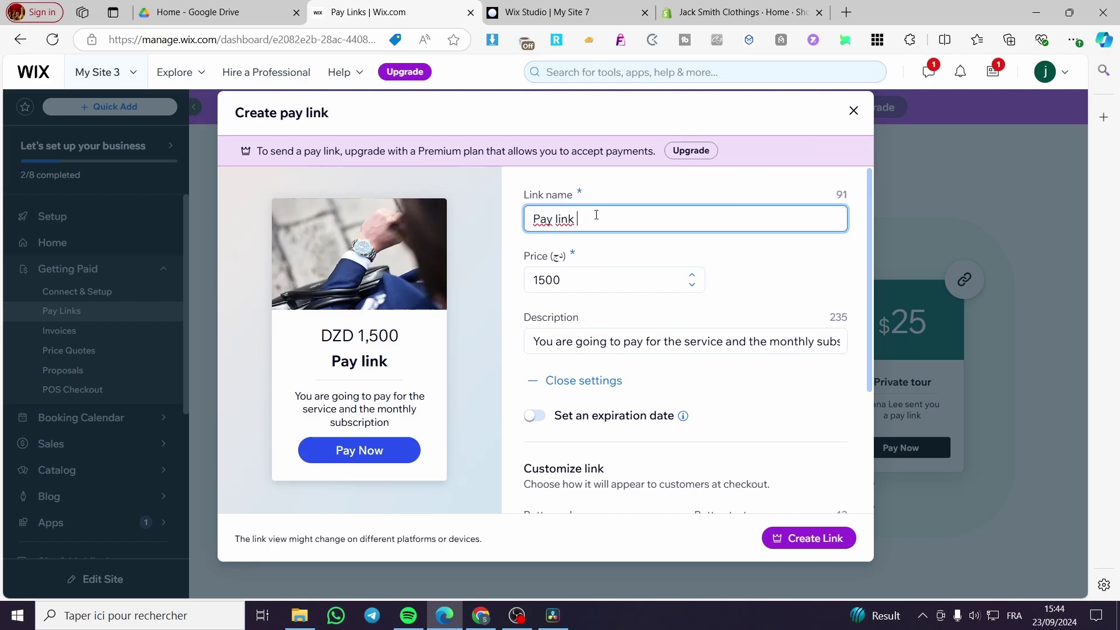
left_click_drag(596, 214, 507, 224)
type("S")
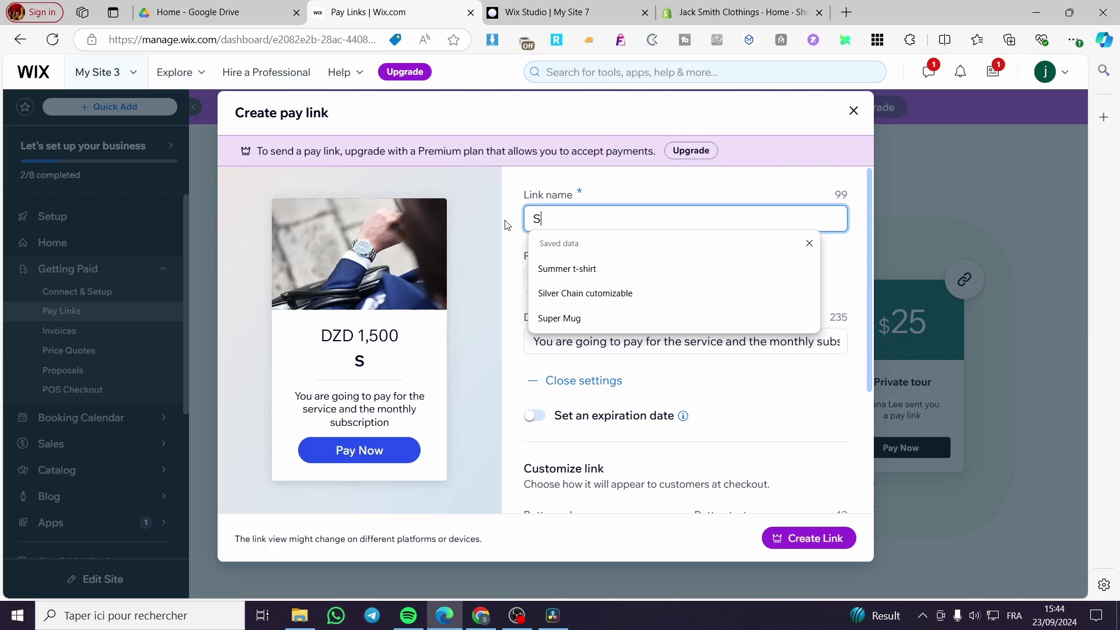
type("ubscription")
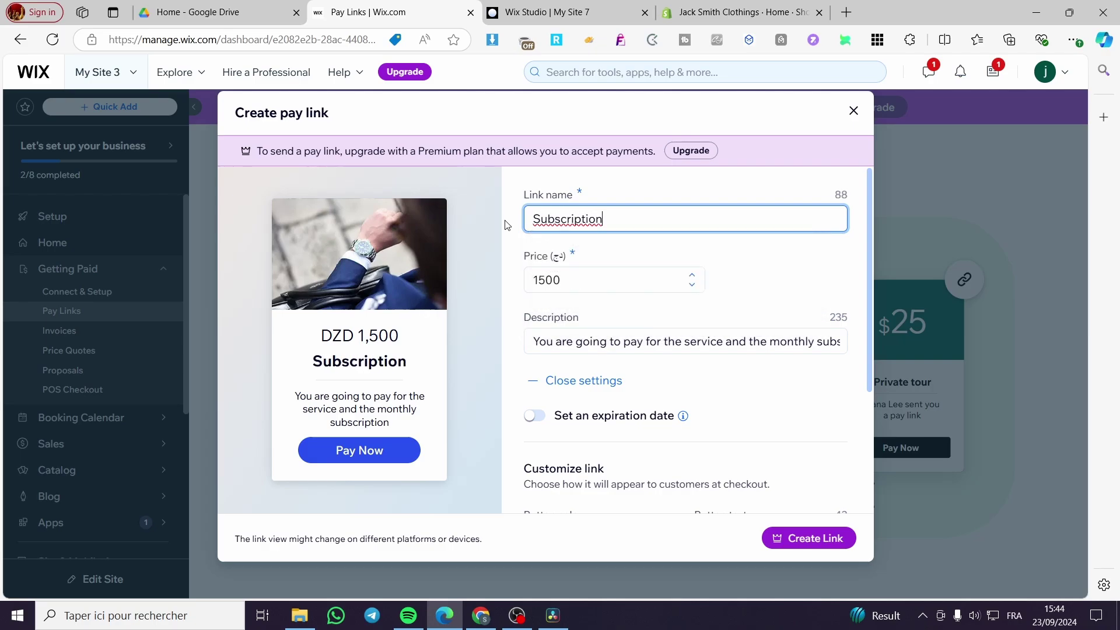
double_click(608, 220)
type("S")
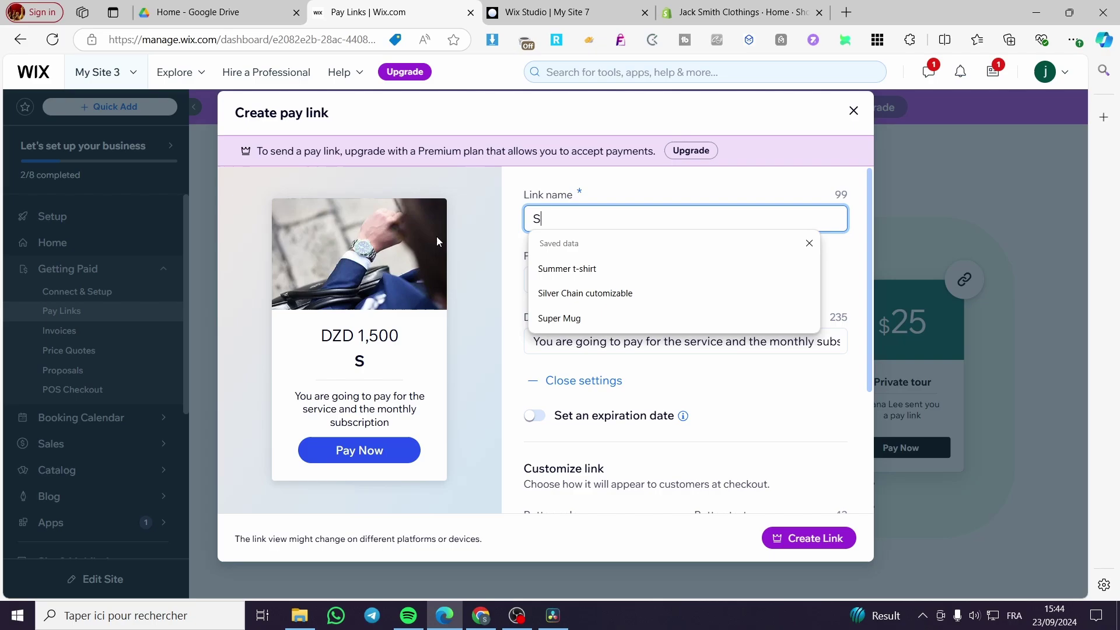
type("evice Fee")
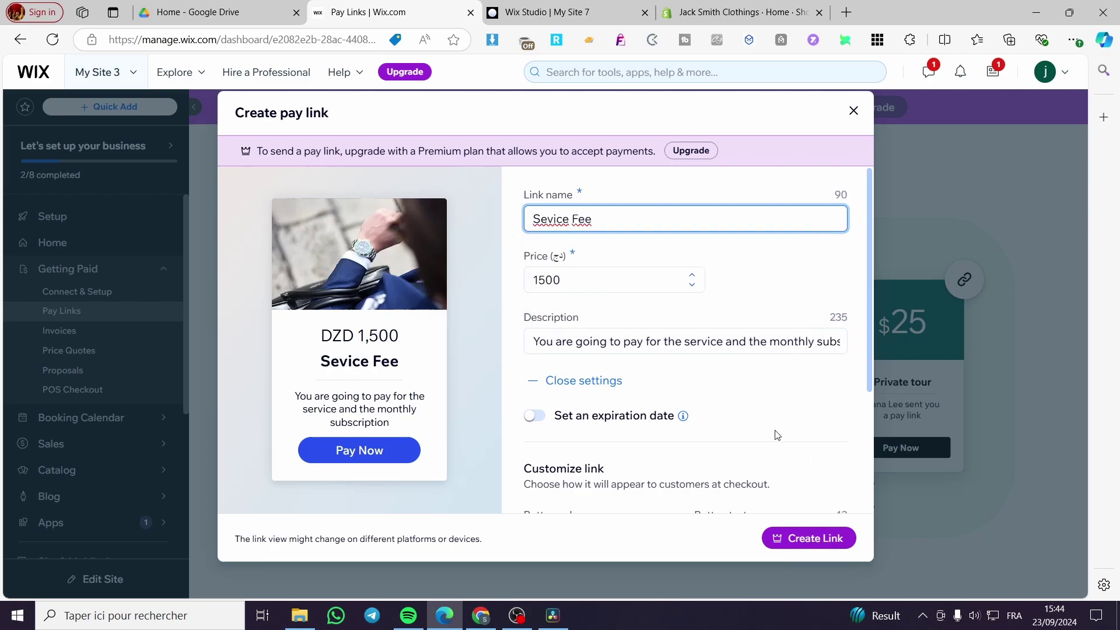
scroll(779, 435, "down", 3)
scroll(758, 507, "up", 3)
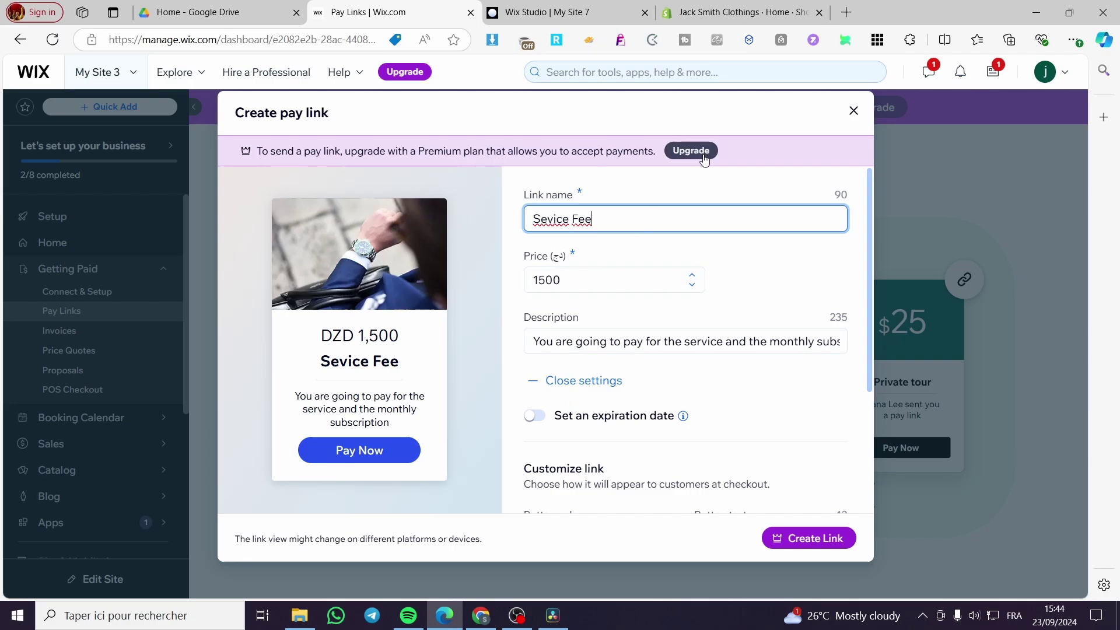
- Attempt to create the Sevice Fee link, then dismiss the upgrade prompt and discard the form
left_click(797, 543)
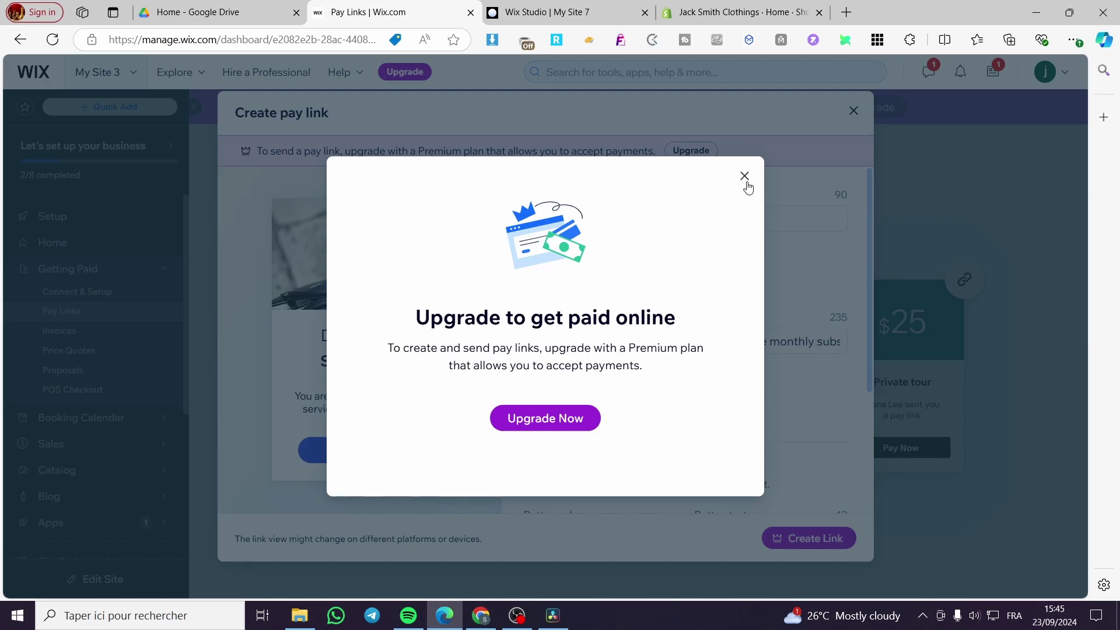
left_click(745, 176)
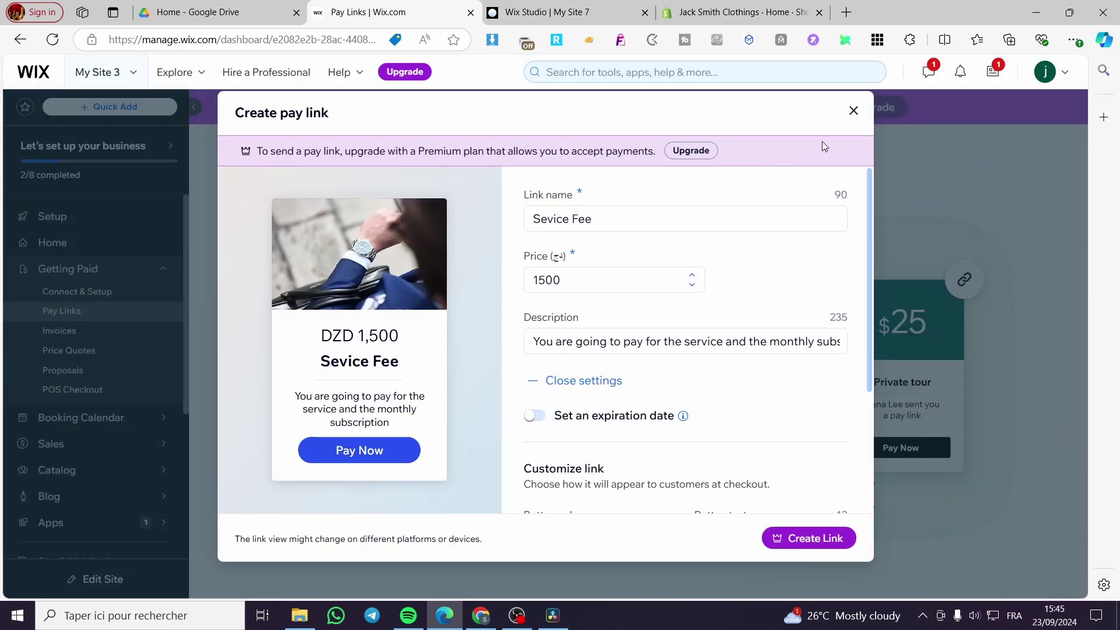
left_click(853, 111)
- Start a new multi-payment pay link and expand its extra settings
left_click(275, 450)
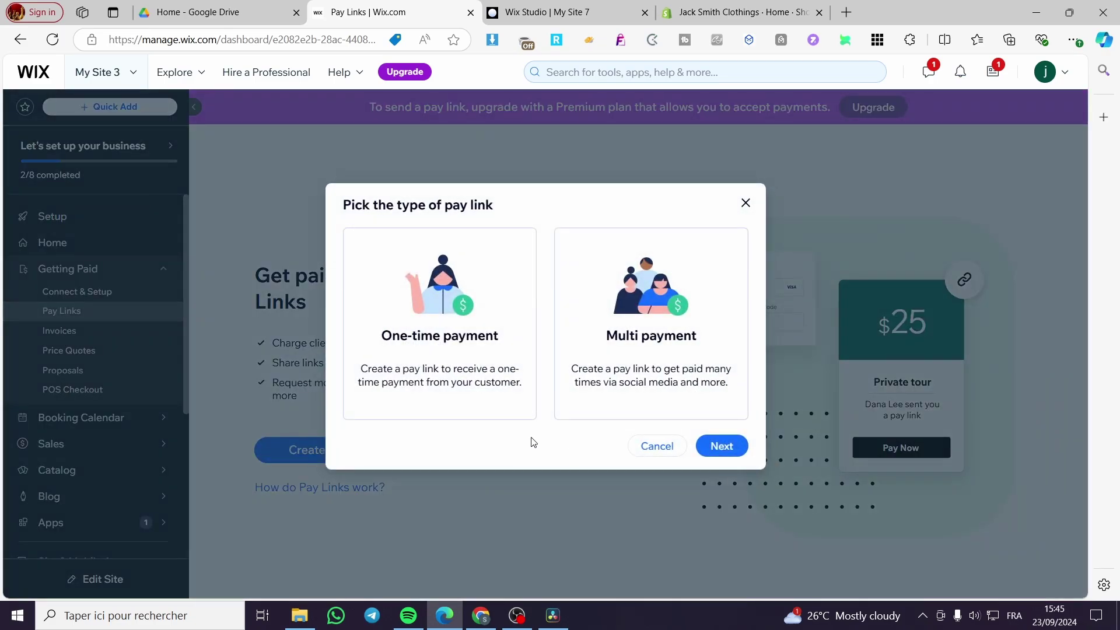
left_click(644, 358)
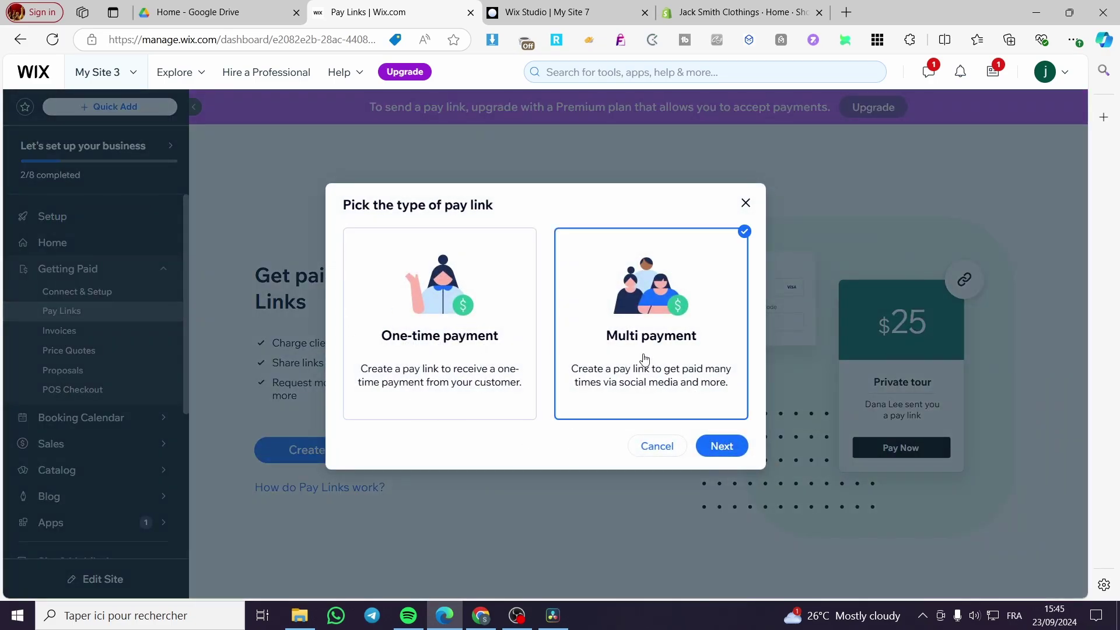
left_click(728, 454)
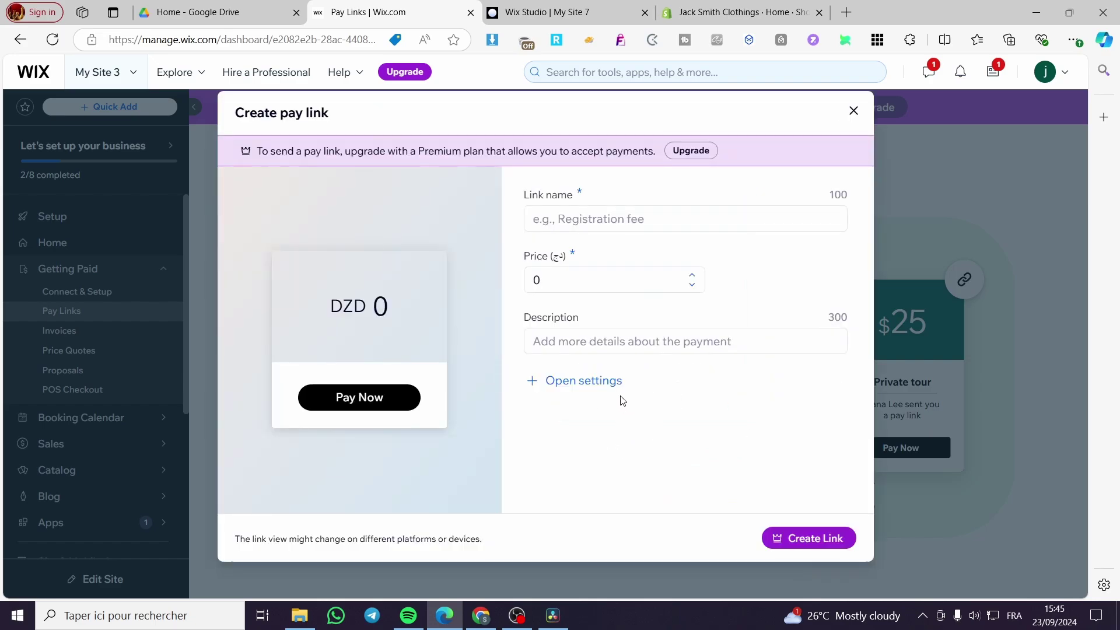
left_click(613, 381)
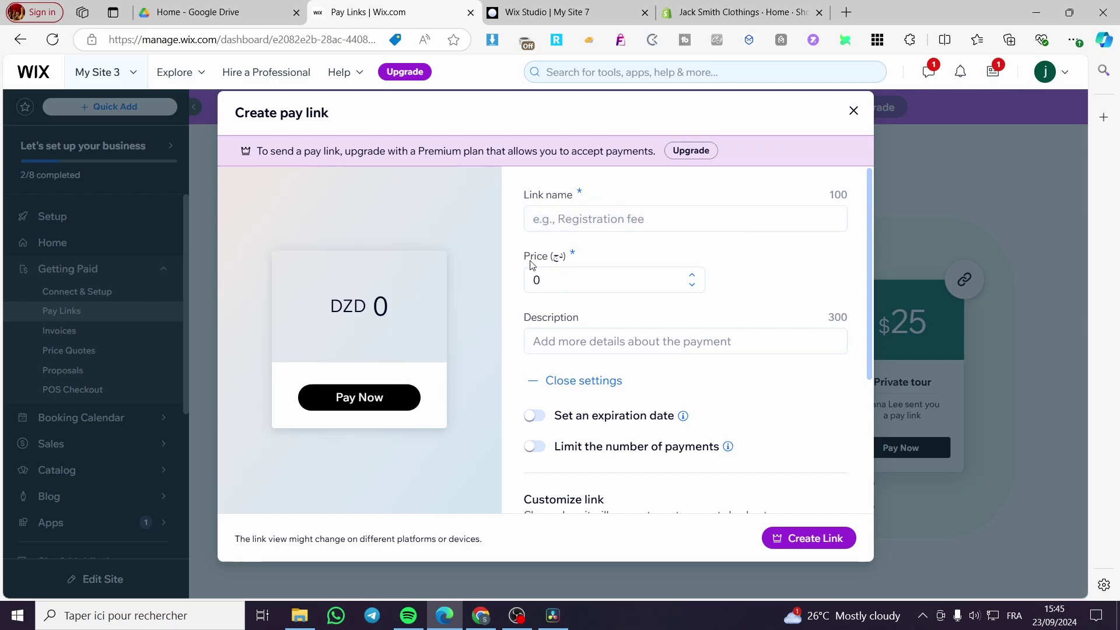
scroll(551, 336, "down", 3)
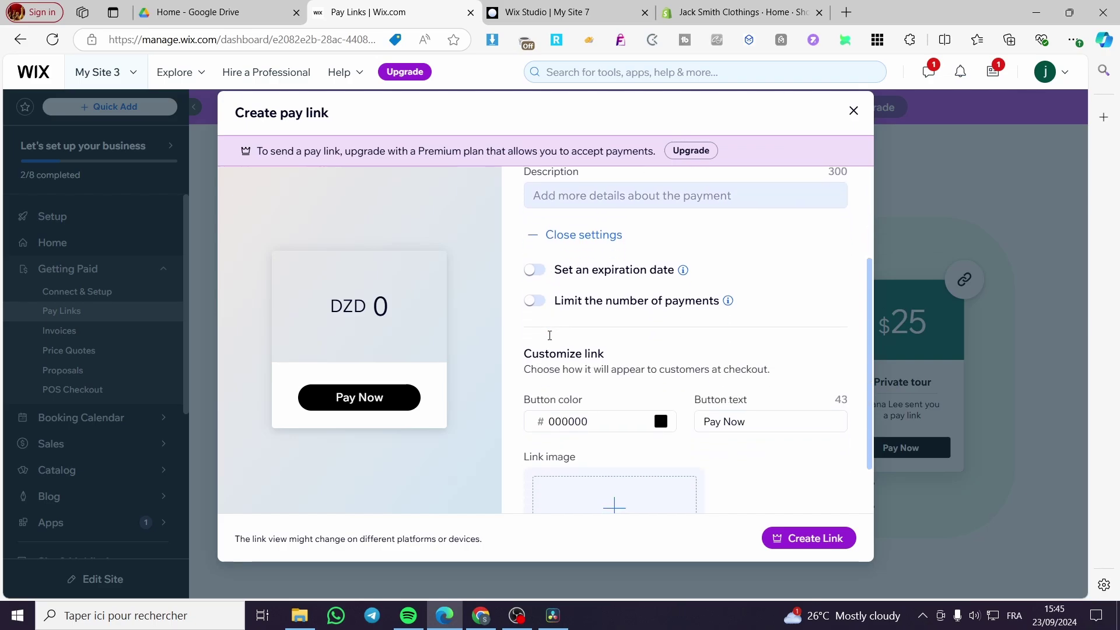
left_click(566, 239)
left_click(584, 381)
scroll(619, 381, "down", 2)
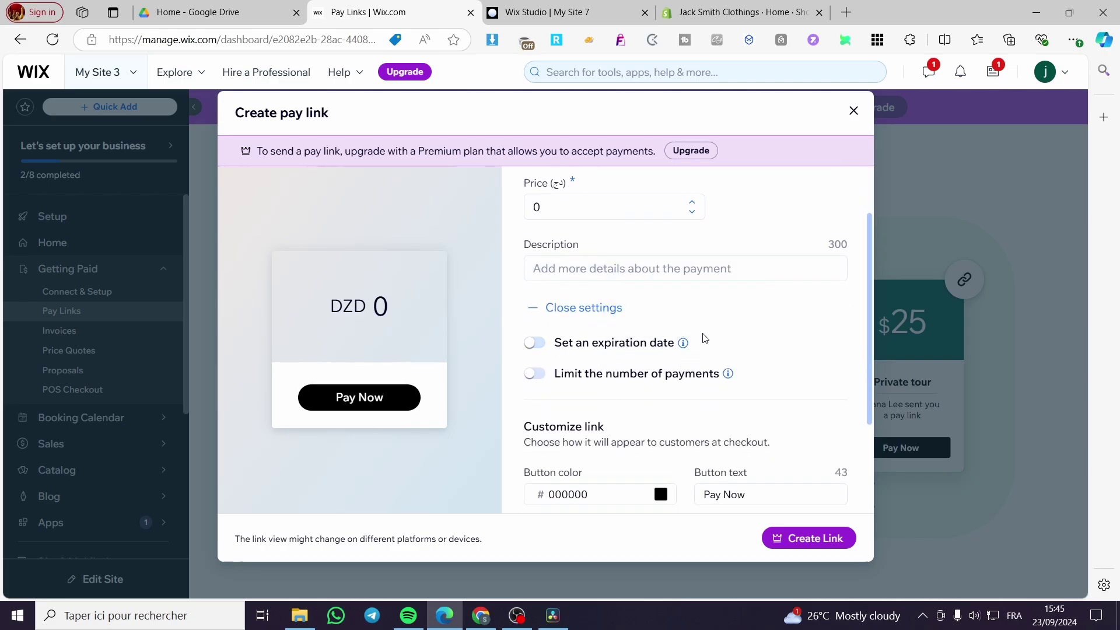
- Turn on the payment limit and cap the pay link at 100 payments
left_click(533, 375)
left_click(533, 375)
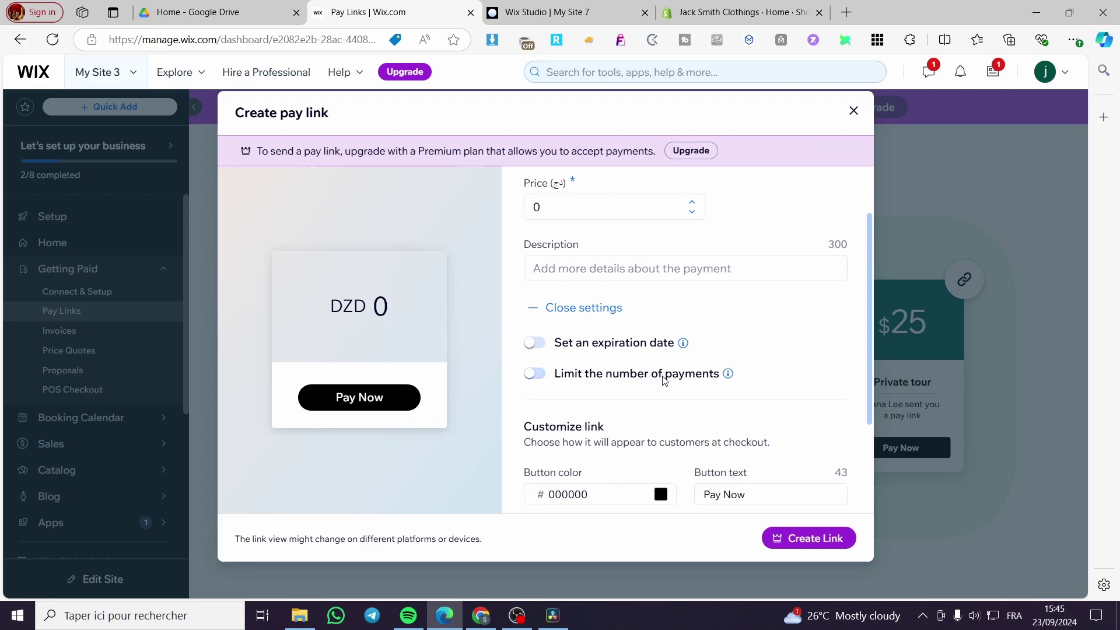
left_click(534, 375)
left_click(563, 401)
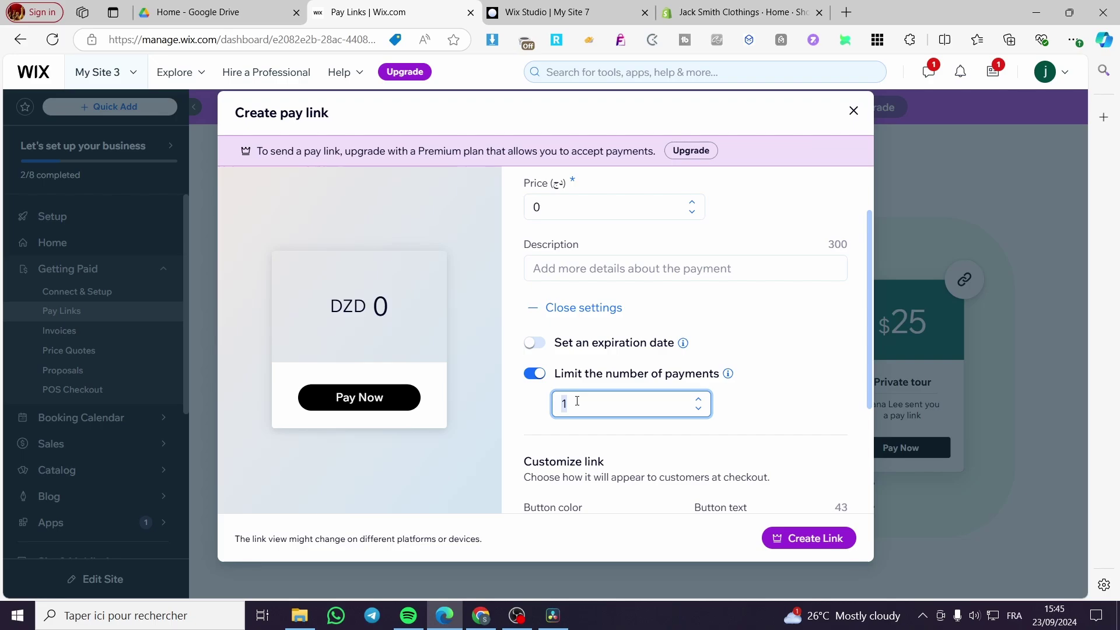
type("100")
key("Tab")
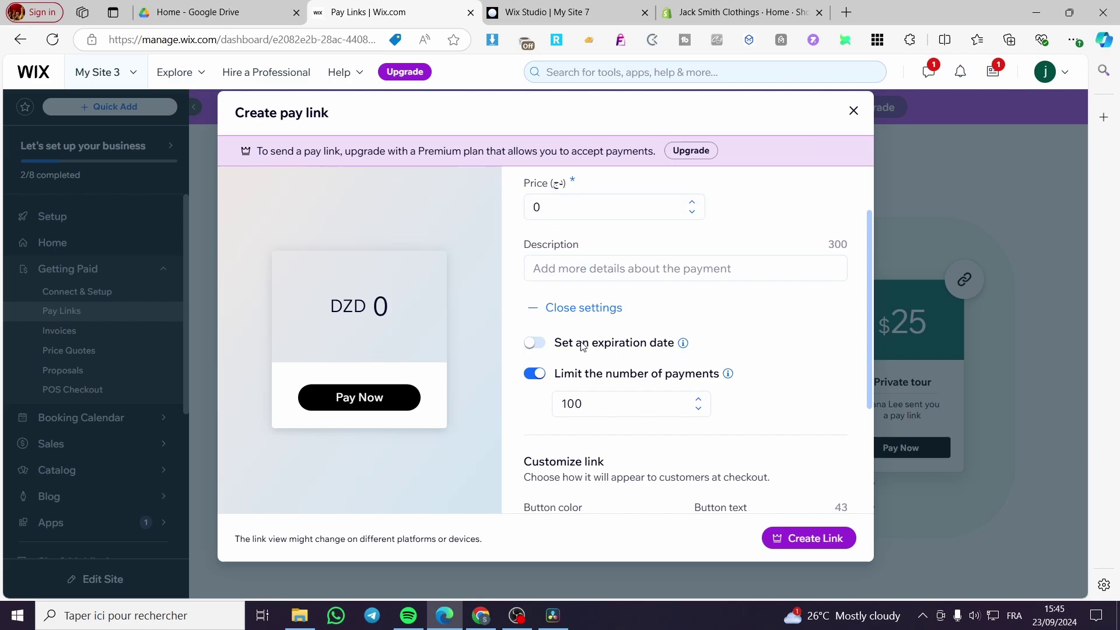
- Enter test text in the Description field, then erase it so the description stays empty
scroll(742, 429, "down", 2)
scroll(742, 428, "down", 1)
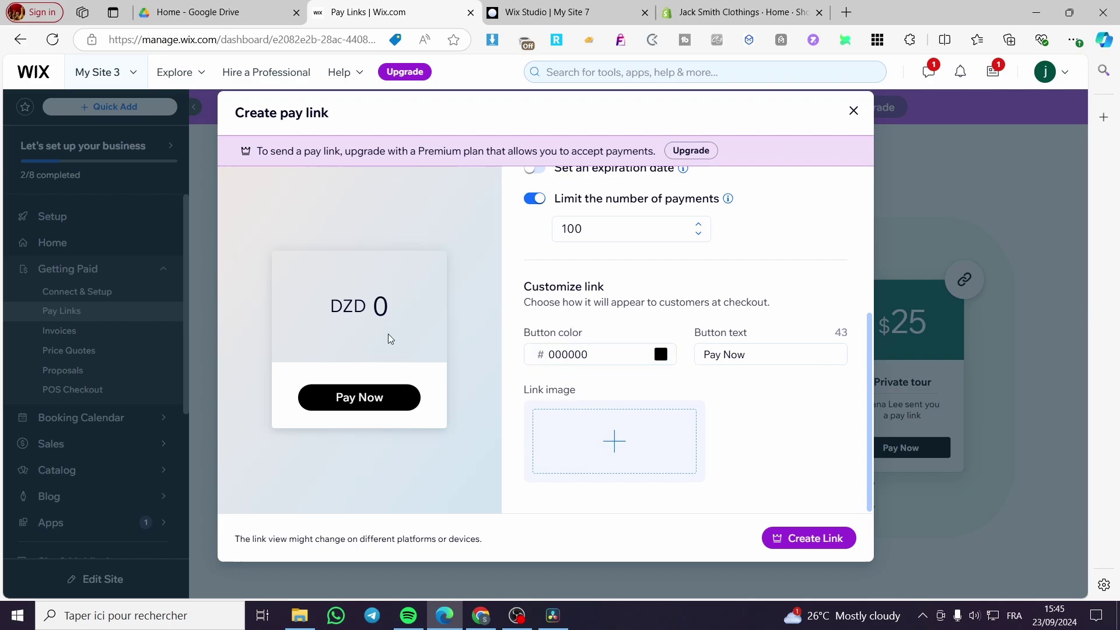
scroll(666, 379, "up", 5)
left_click(608, 339)
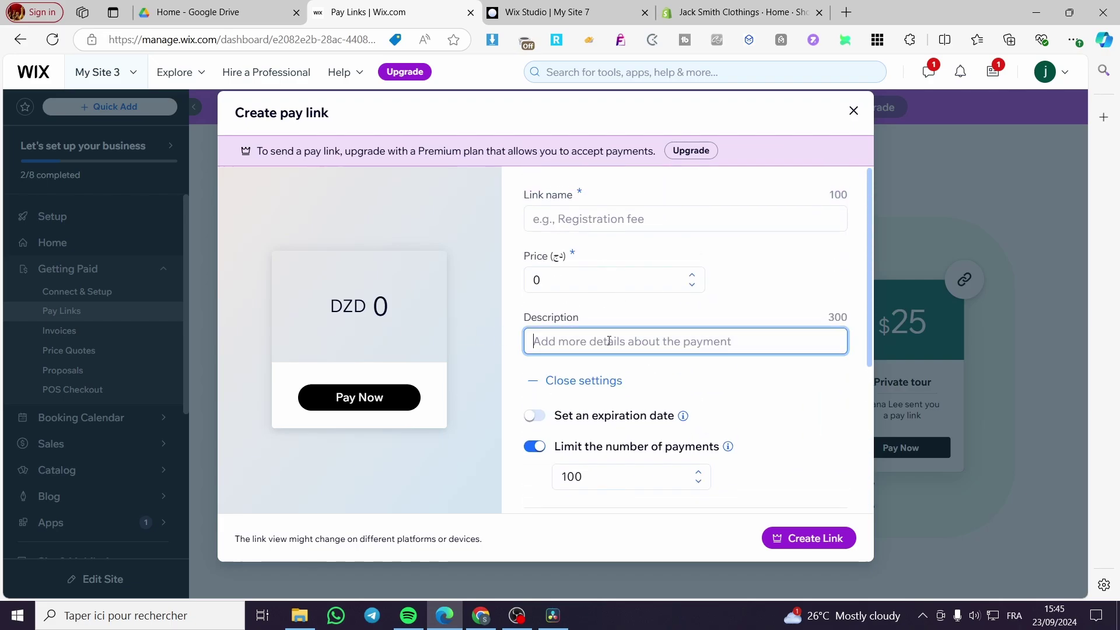
type("dsqdsq")
key("BackSpace")
key("BackSpace")
key("BackSpace")
key("BackSpace")
key("BackSpace")
key("BackSpace")
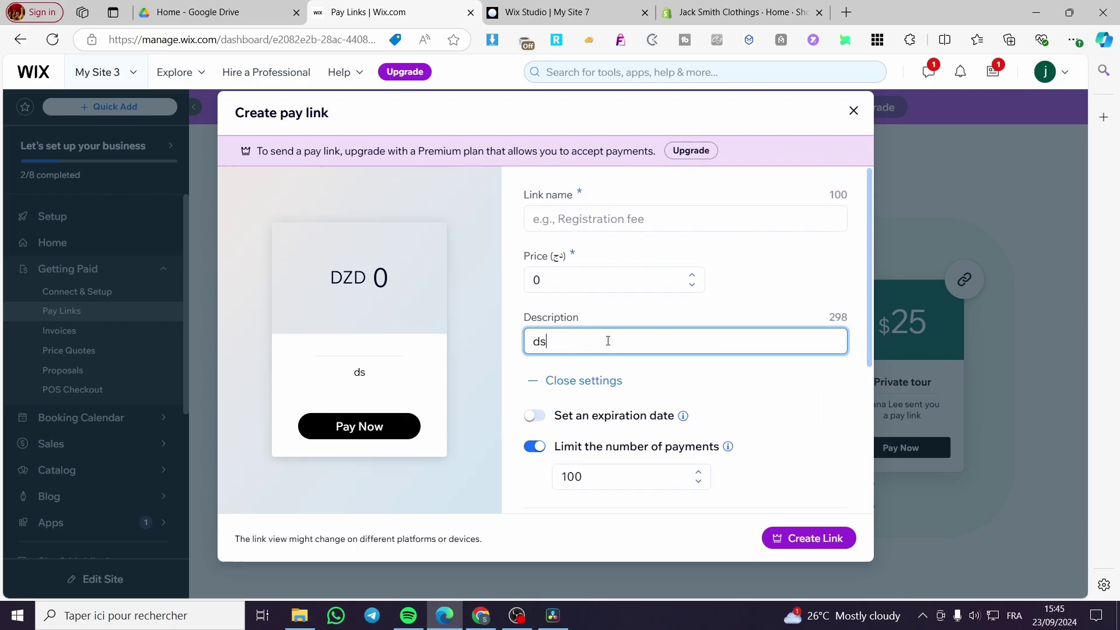
scroll(642, 449, "down", 4)
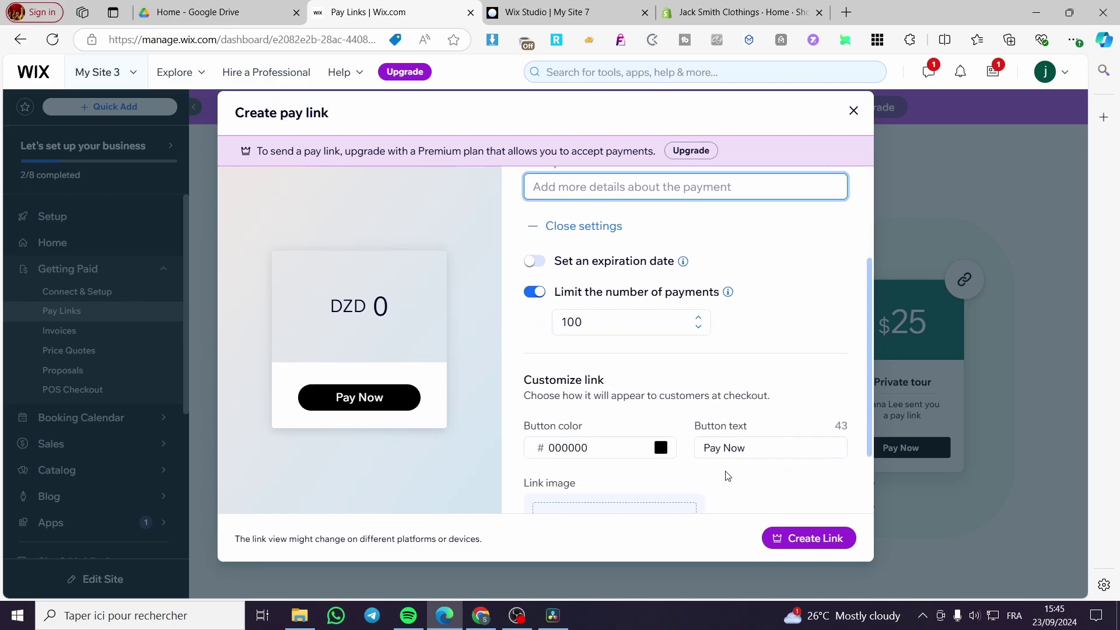
scroll(584, 457, "up", 4)
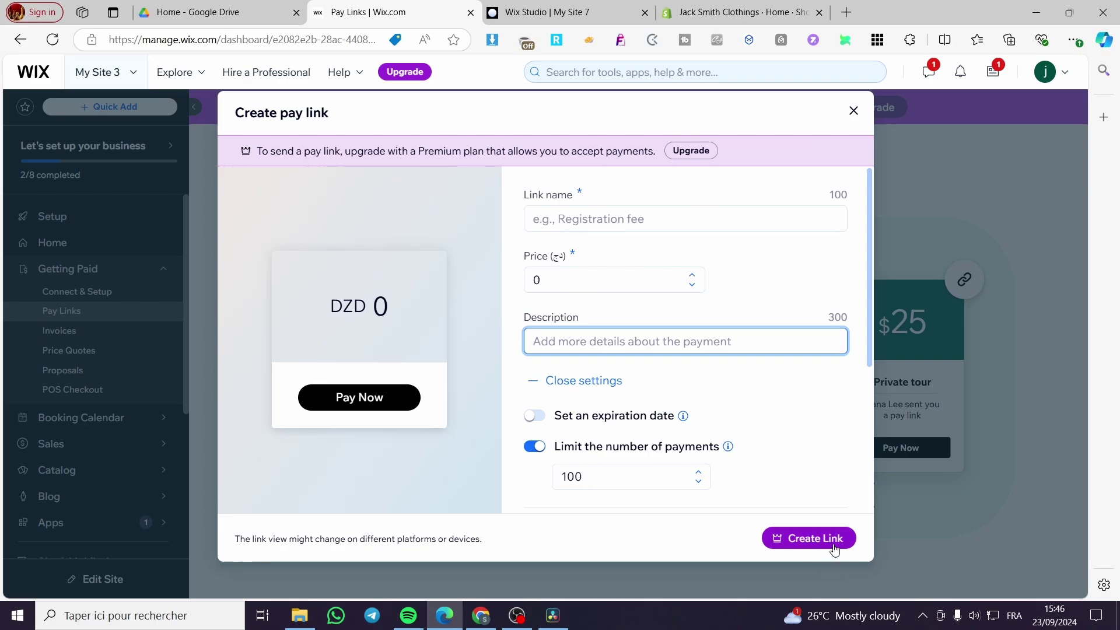
- Close the Create pay link form and go to Settings > Accept payments
left_click(854, 110)
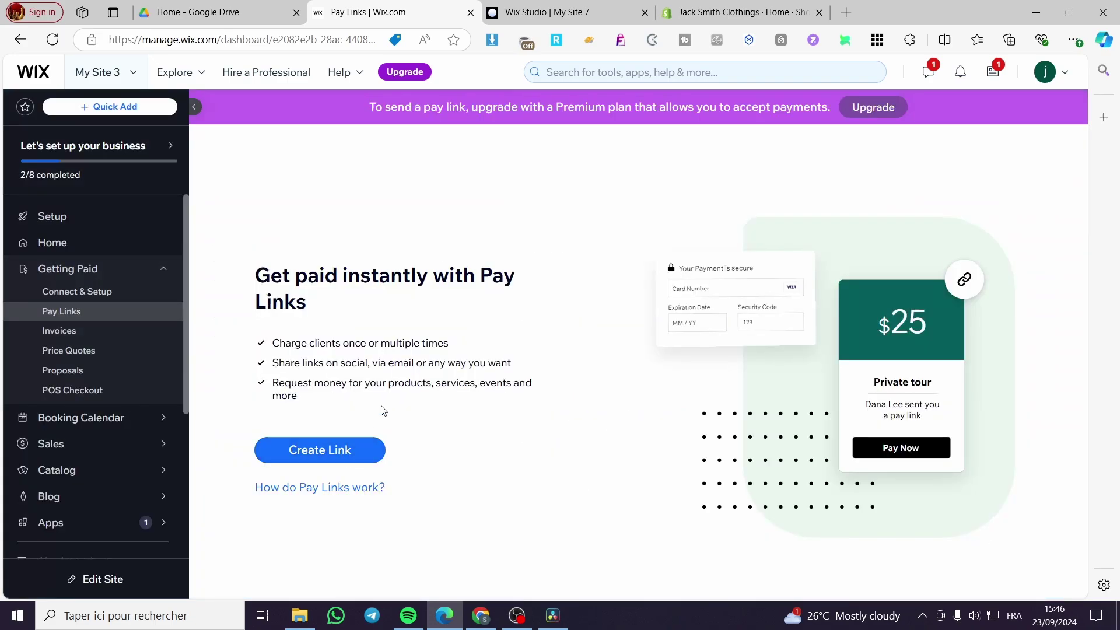
scroll(130, 347, "down", 4)
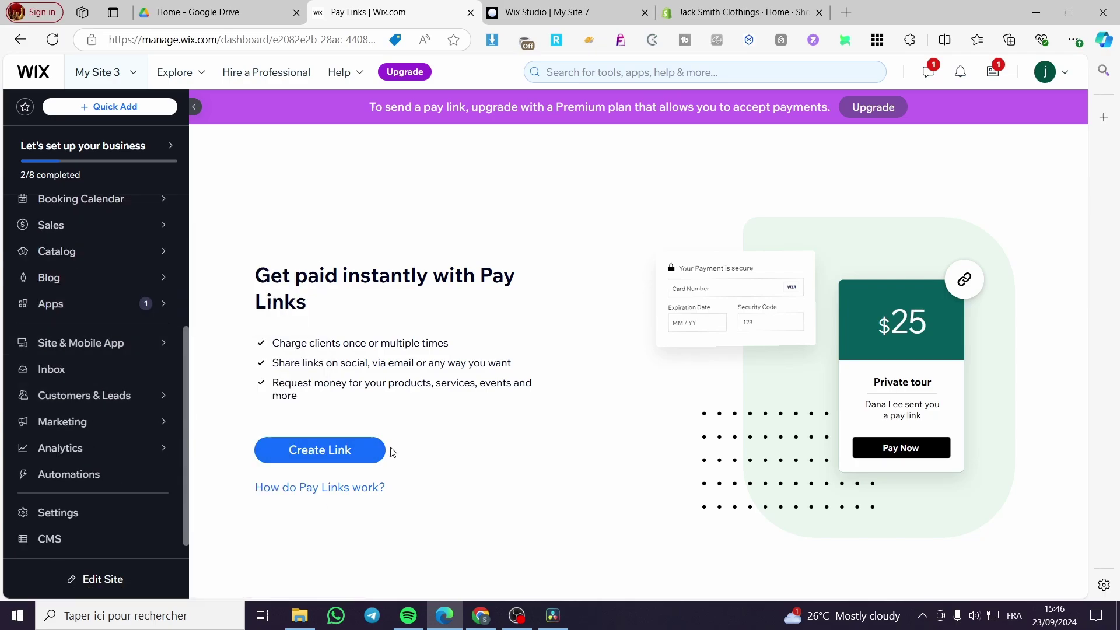
left_click(111, 511)
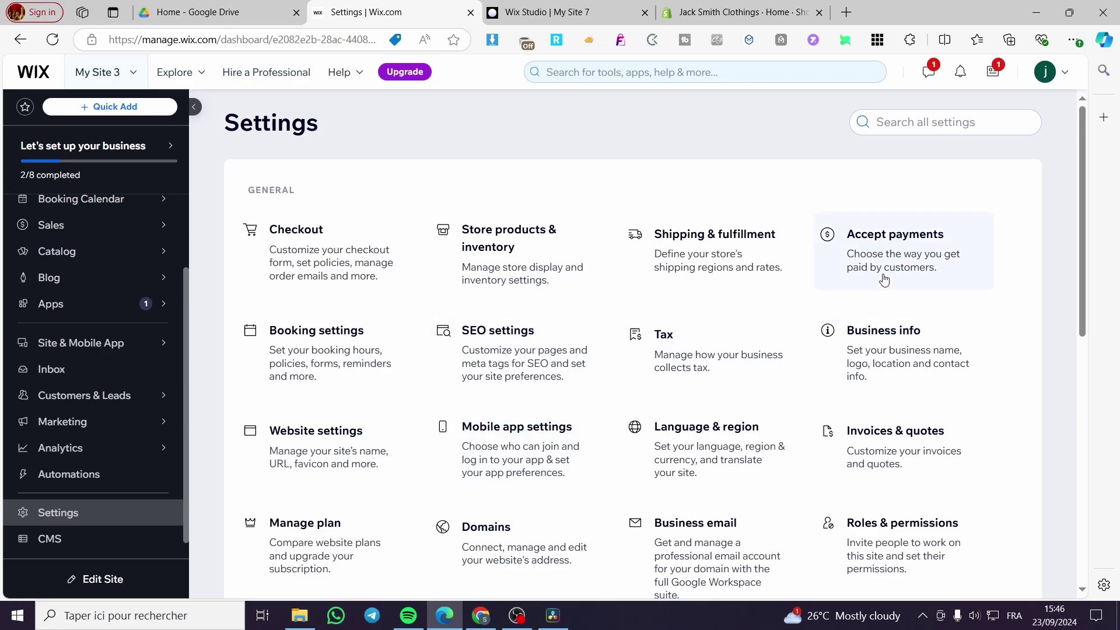
left_click(895, 256)
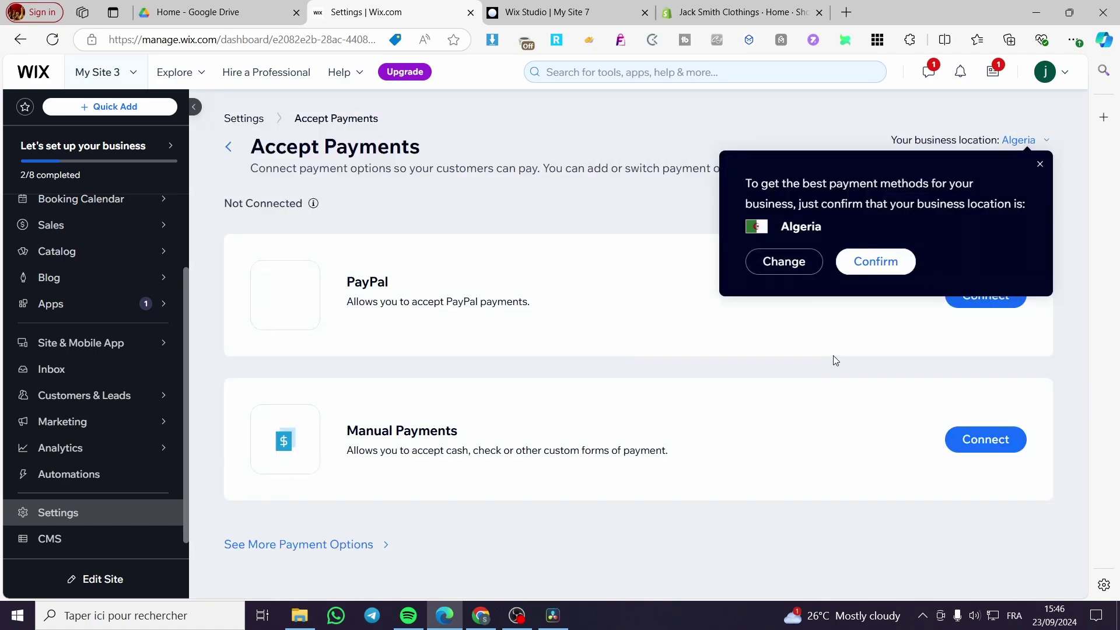
- Dismiss the Algeria location prompt and change the business country to United States
left_click(1040, 201)
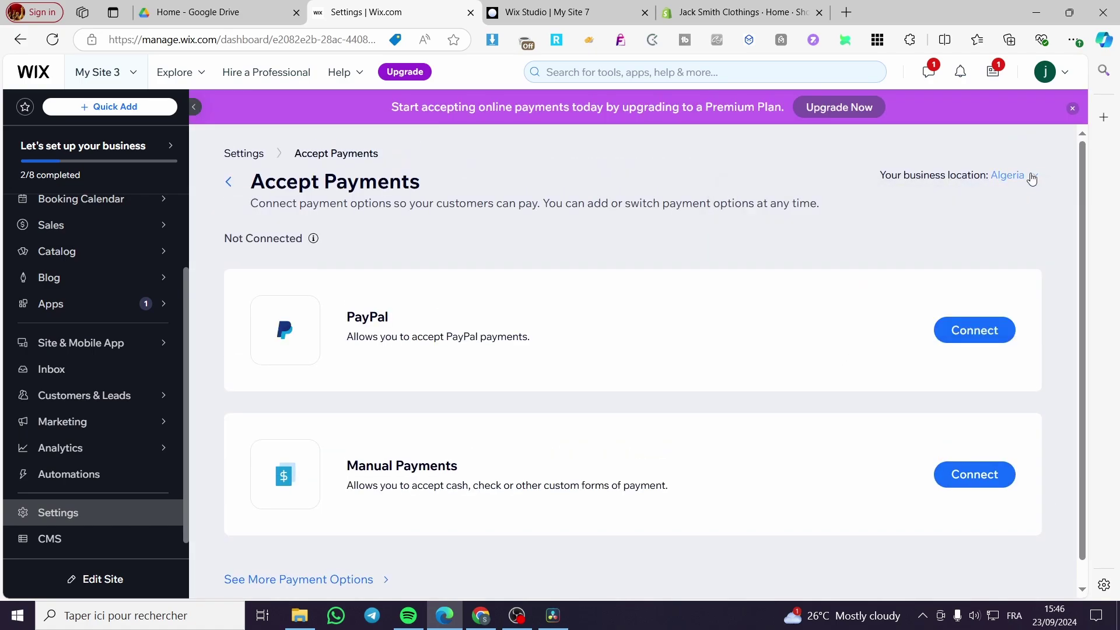
left_click(1026, 175)
scroll(617, 309, "down", 5)
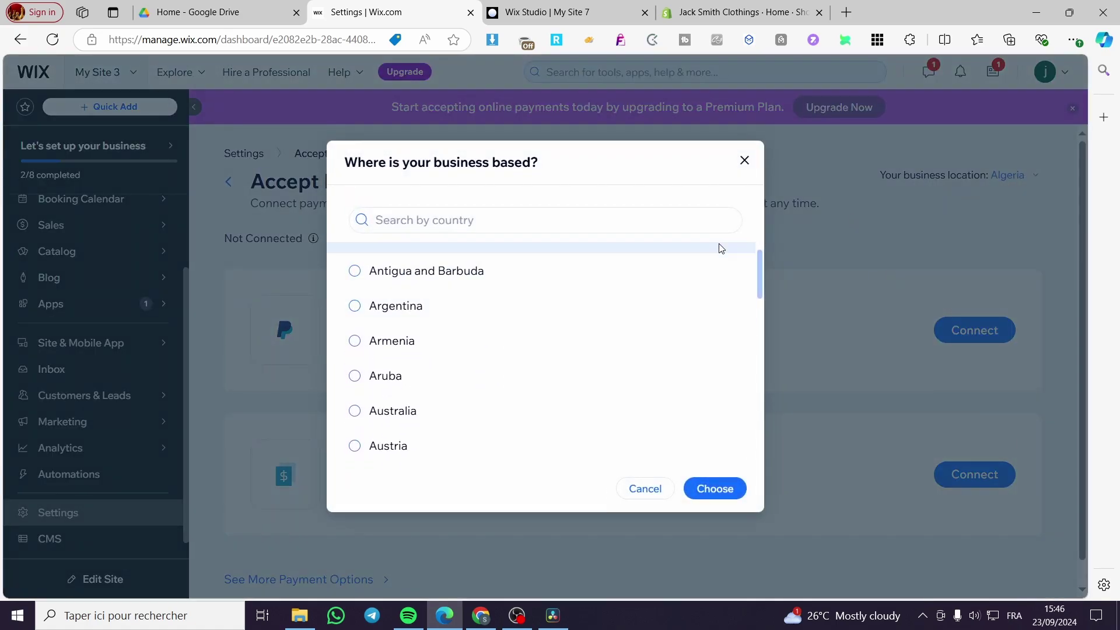
left_click(640, 217)
type("united")
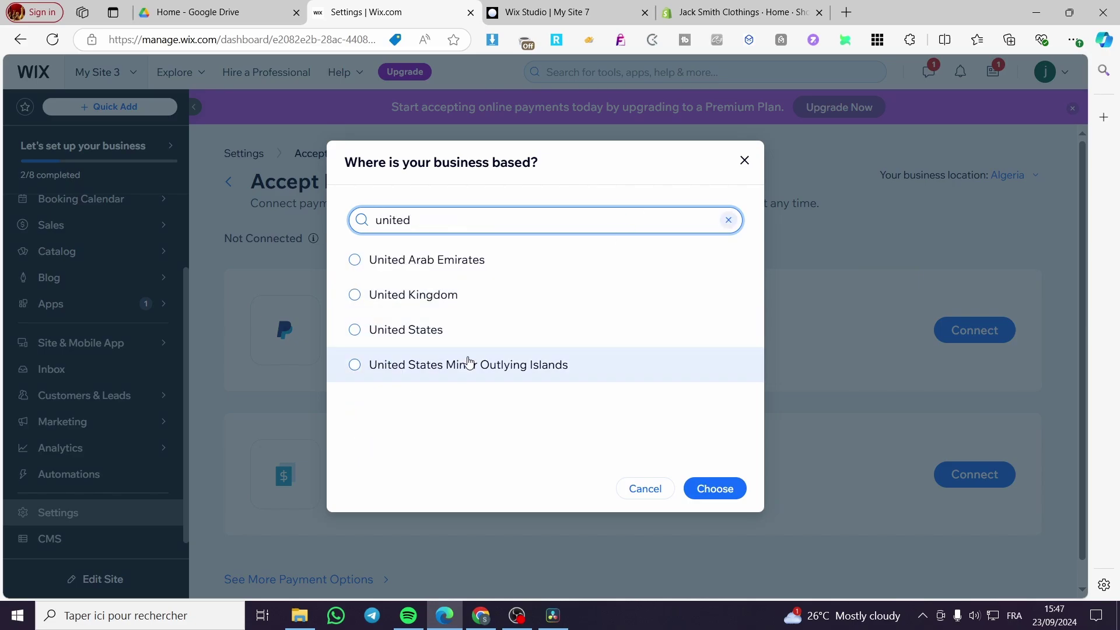
left_click(470, 334)
left_click(722, 496)
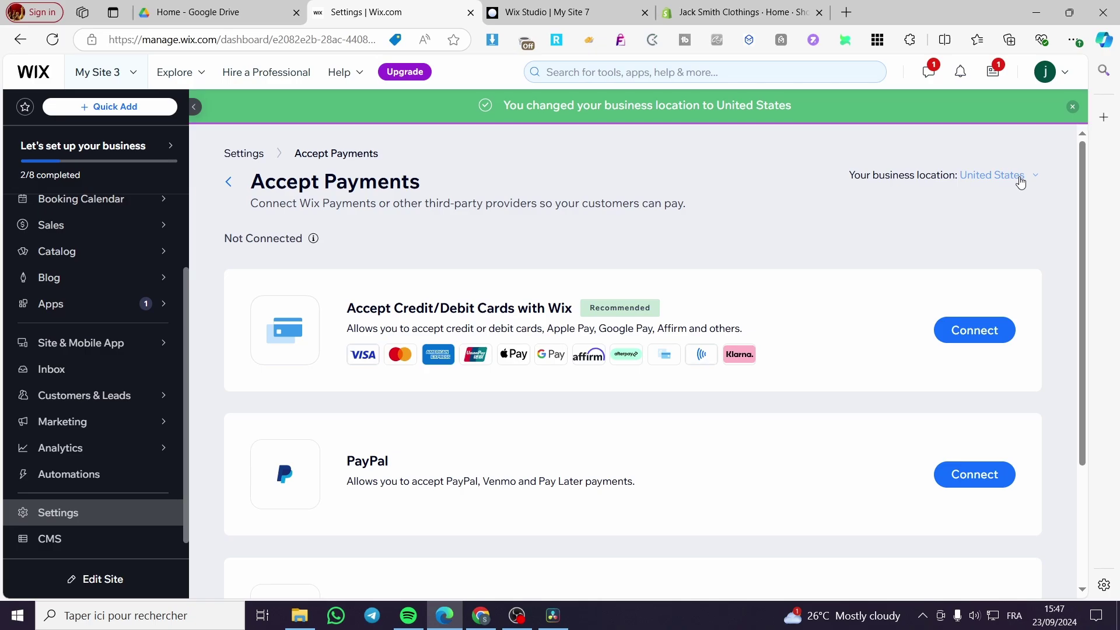
scroll(760, 313, "down", 3)
scroll(765, 300, "up", 3)
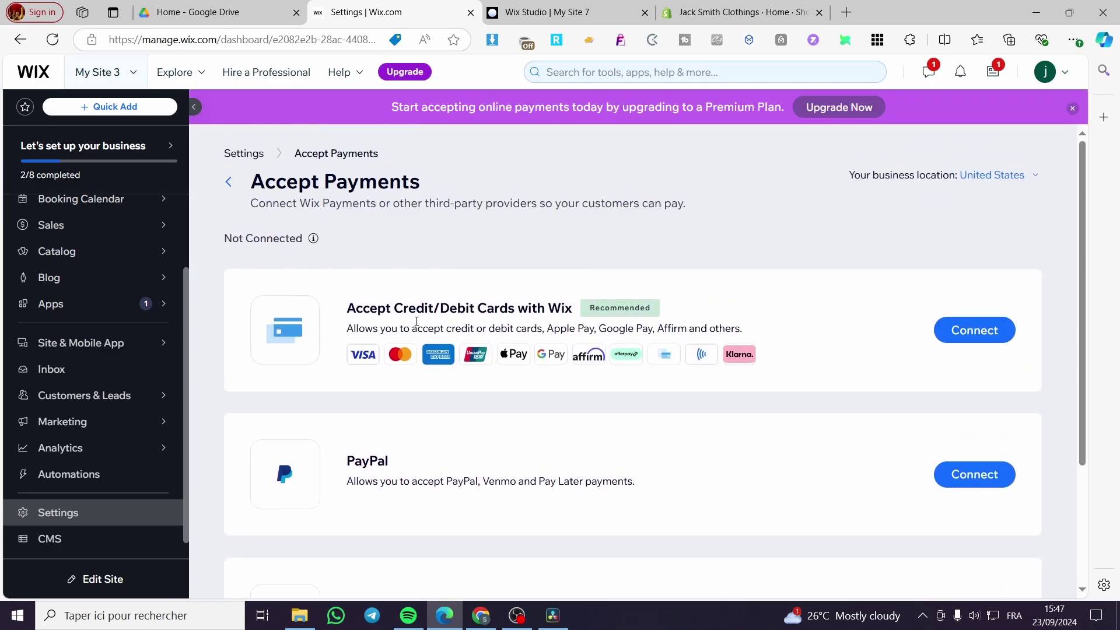
left_click(969, 331)
scroll(555, 382, "down", 5)
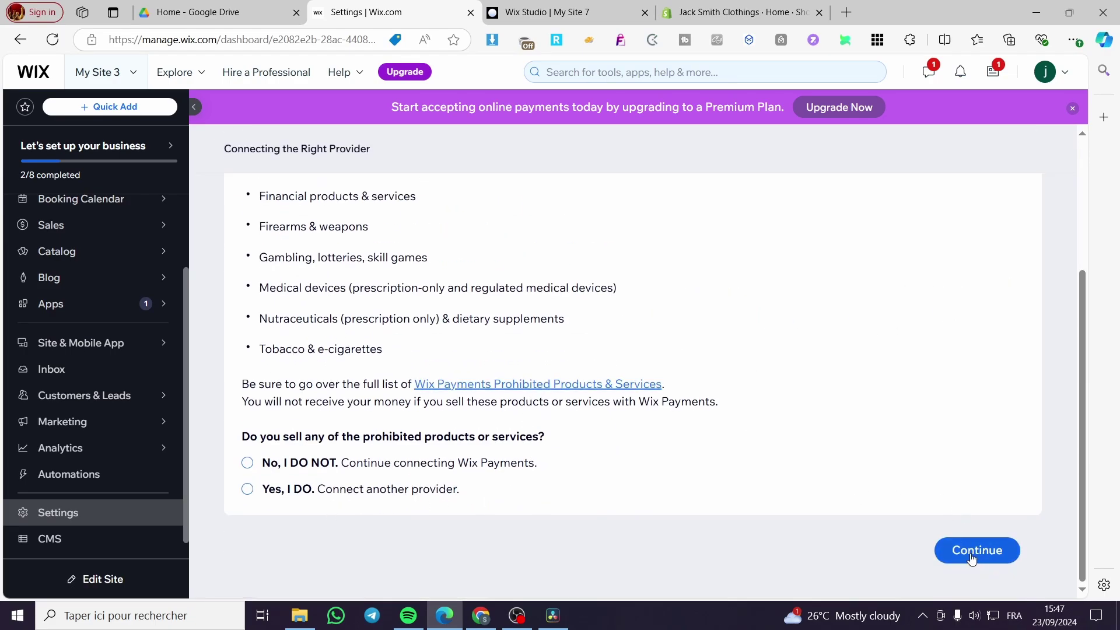
scroll(493, 407, "up", 3)
left_click(229, 160)
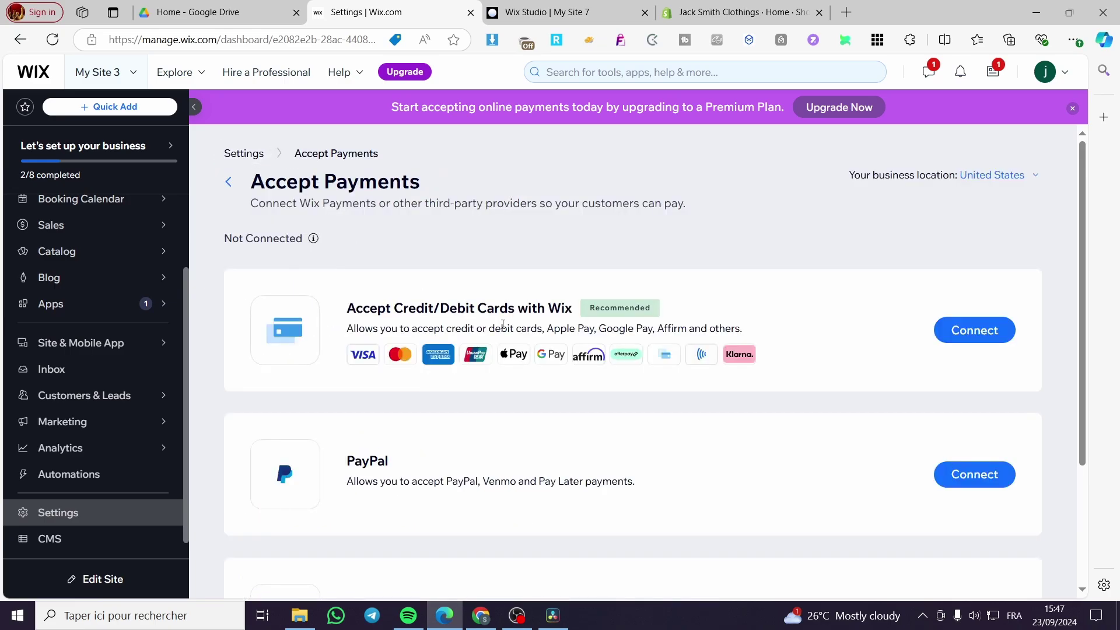
scroll(542, 424, "down", 1)
scroll(542, 424, "down", 1)
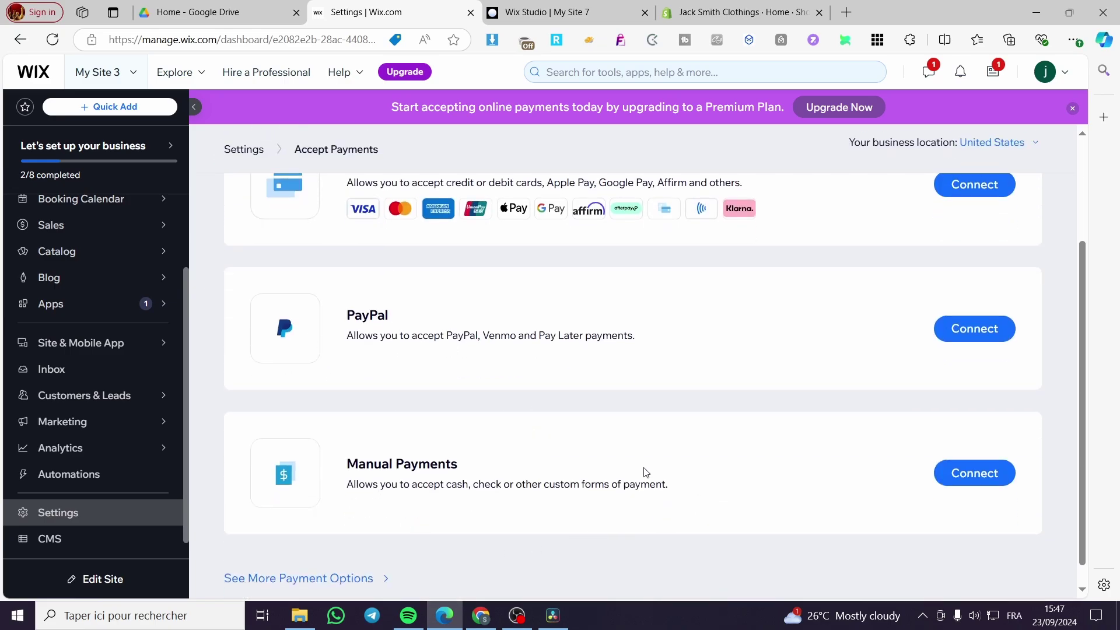
scroll(525, 485, "down", 1)
- Open See More Payment Options and browse providers like Square, Affirm, Klarna, Splitit and Sezzle
left_click(304, 558)
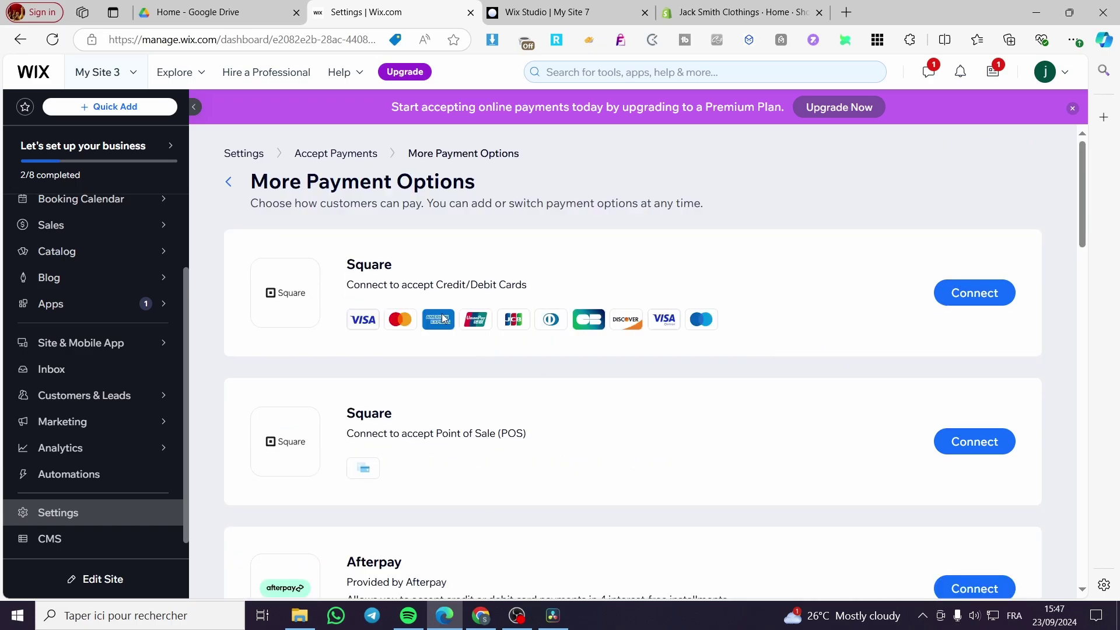
scroll(522, 278, "down", 1)
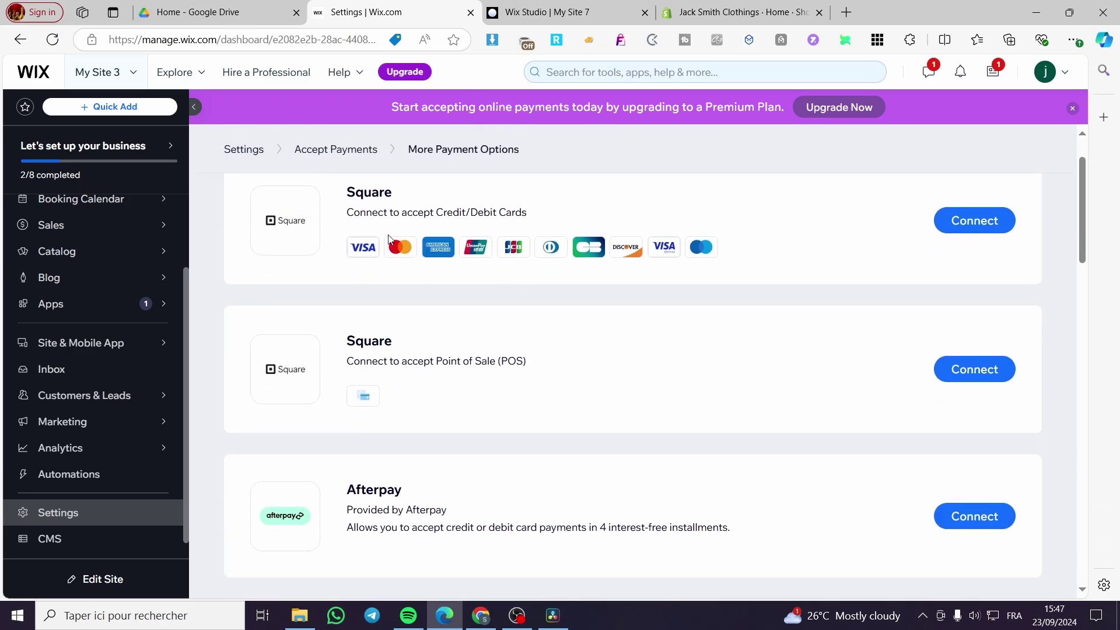
scroll(389, 240, "down", 2)
scroll(463, 359, "down", 3)
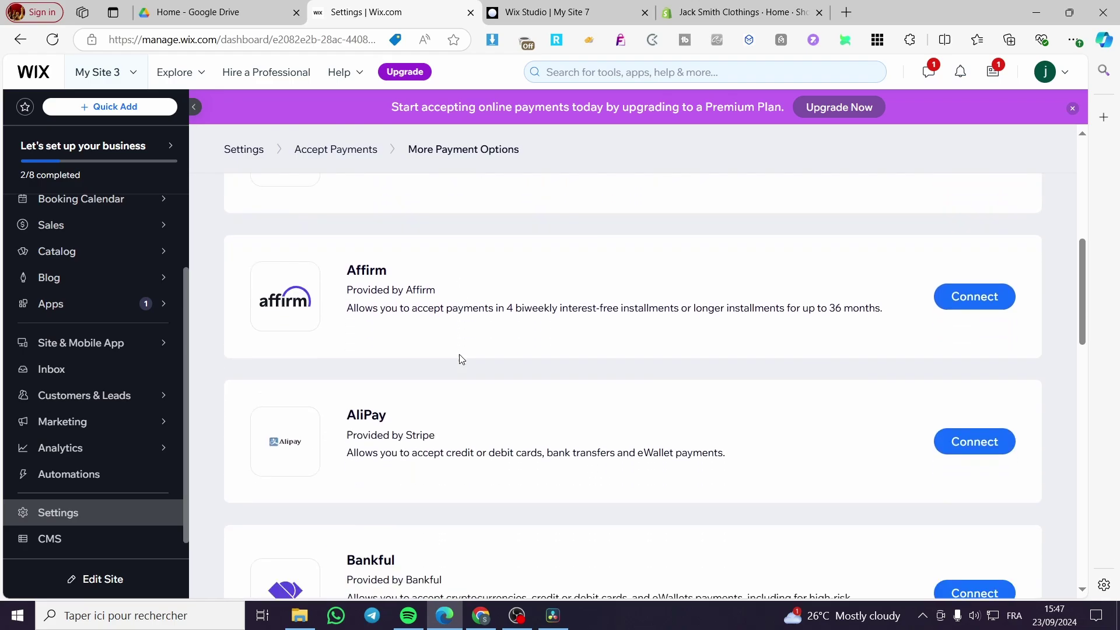
scroll(389, 272, "down", 3)
scroll(410, 333, "down", 2)
scroll(410, 320, "up", 3)
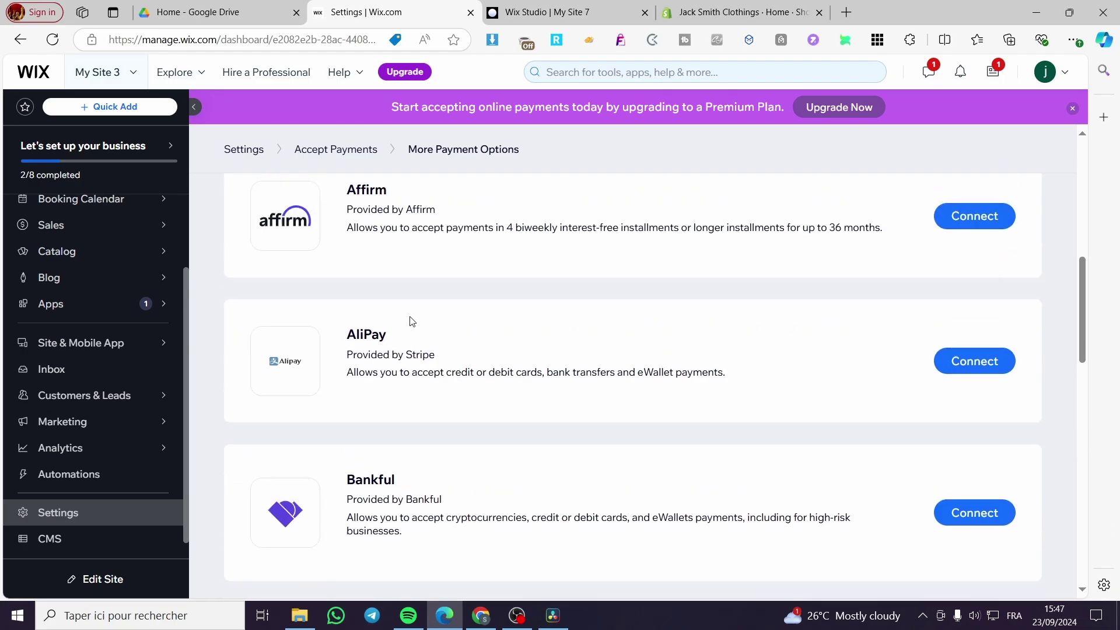
scroll(451, 325, "down", 4)
scroll(400, 282, "up", 2)
scroll(436, 354, "down", 3)
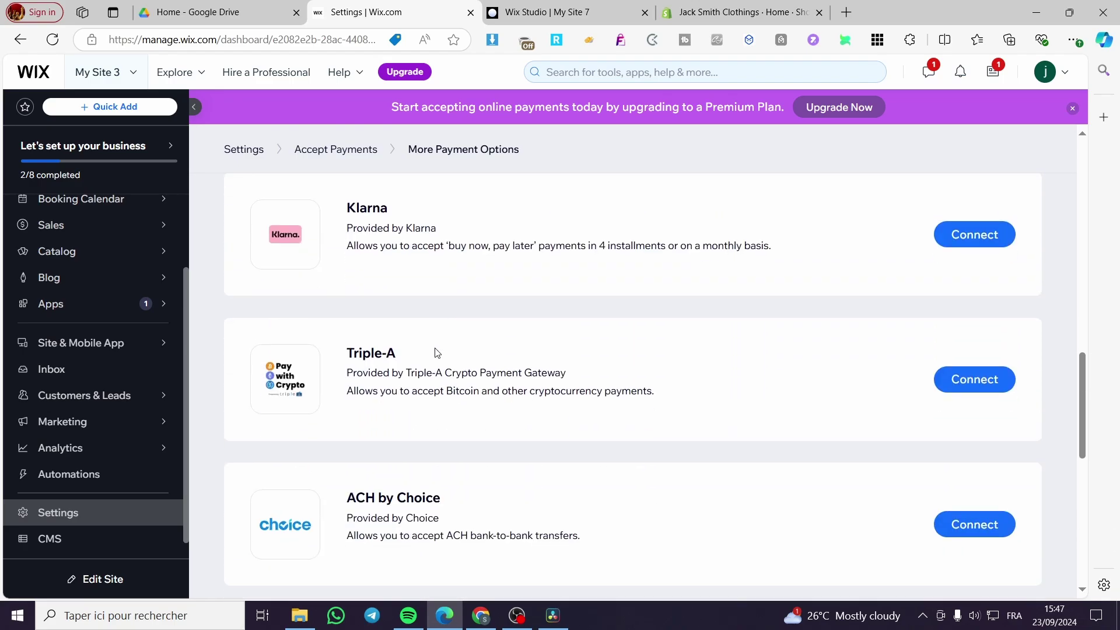
scroll(437, 353, "down", 1)
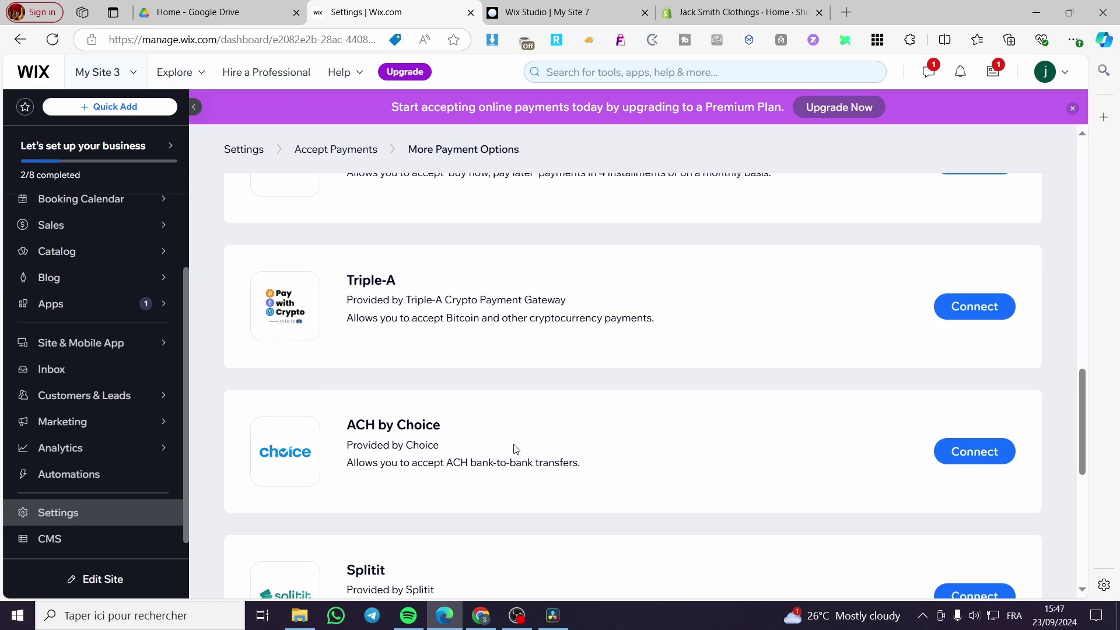
scroll(516, 449, "down", 1)
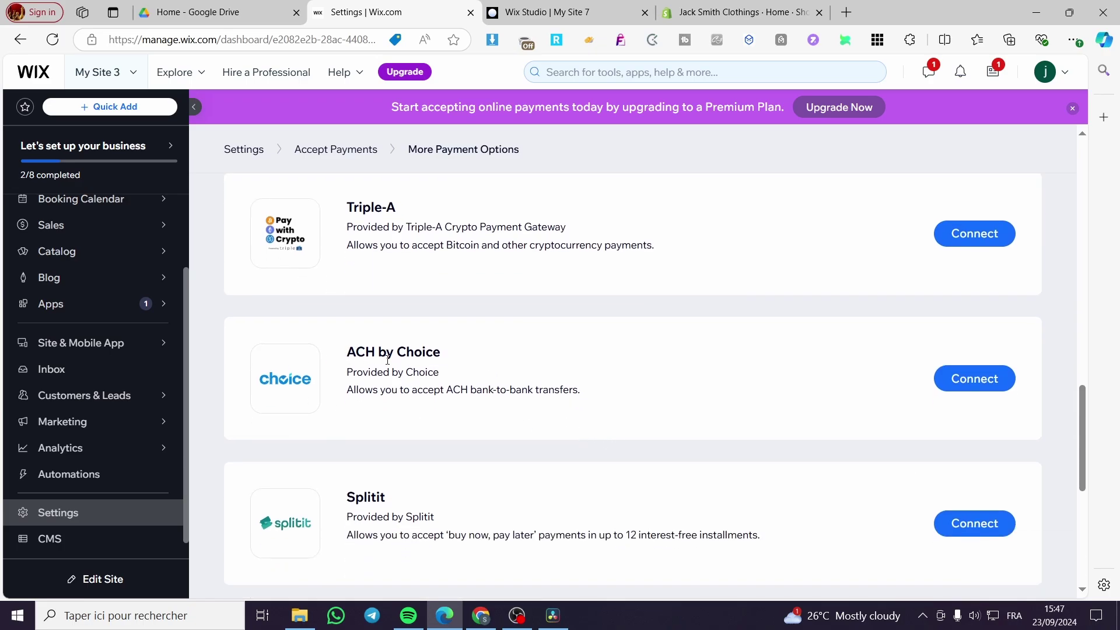
scroll(688, 366, "down", 4)
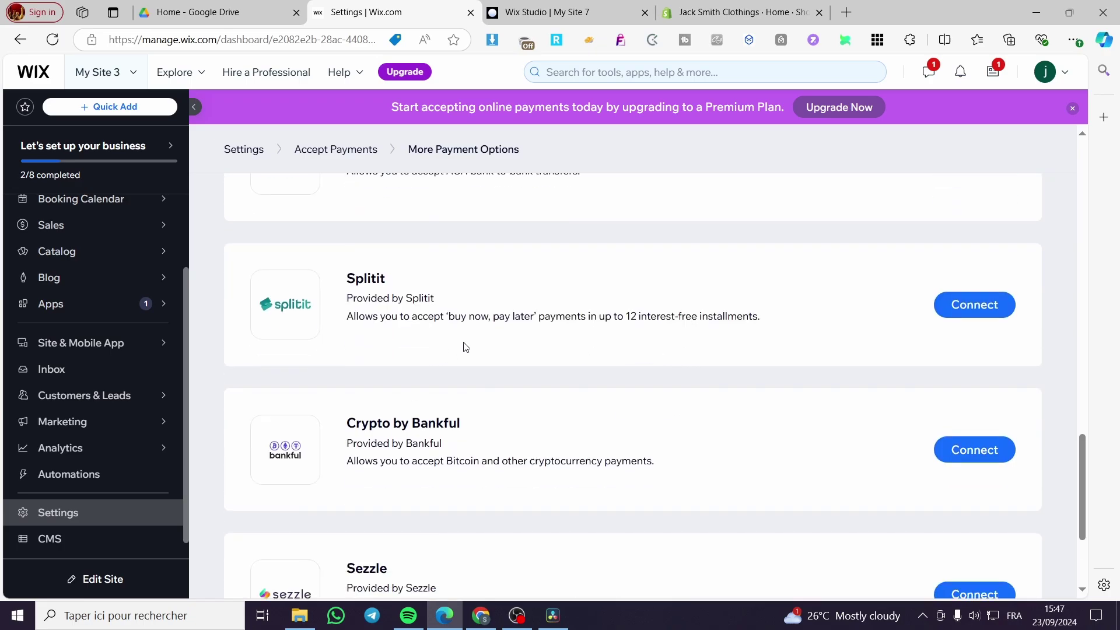
scroll(665, 353, "up", 14)
scroll(669, 355, "up", 5)
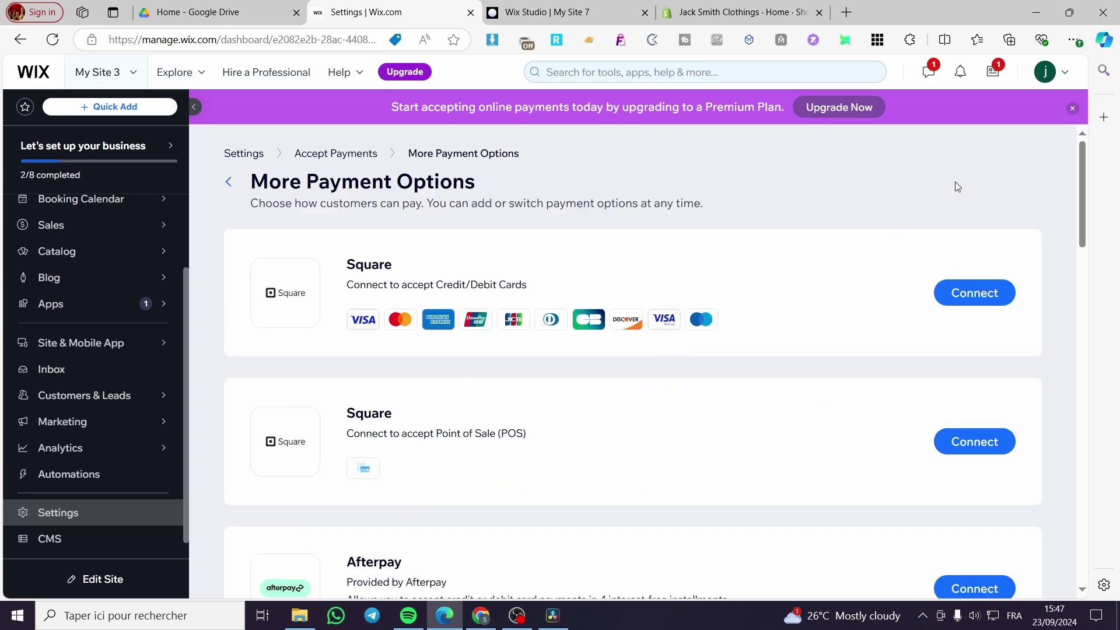
- Return to Accept Payments and change the business location from United States to France
left_click(228, 182)
left_click(1018, 175)
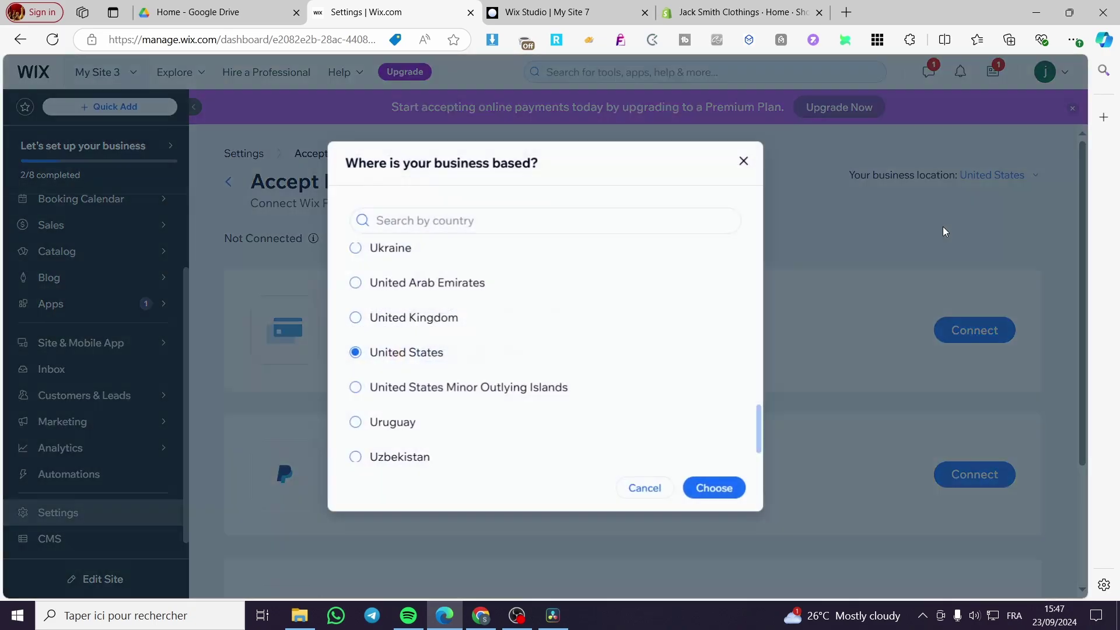
left_click(663, 220)
type("france")
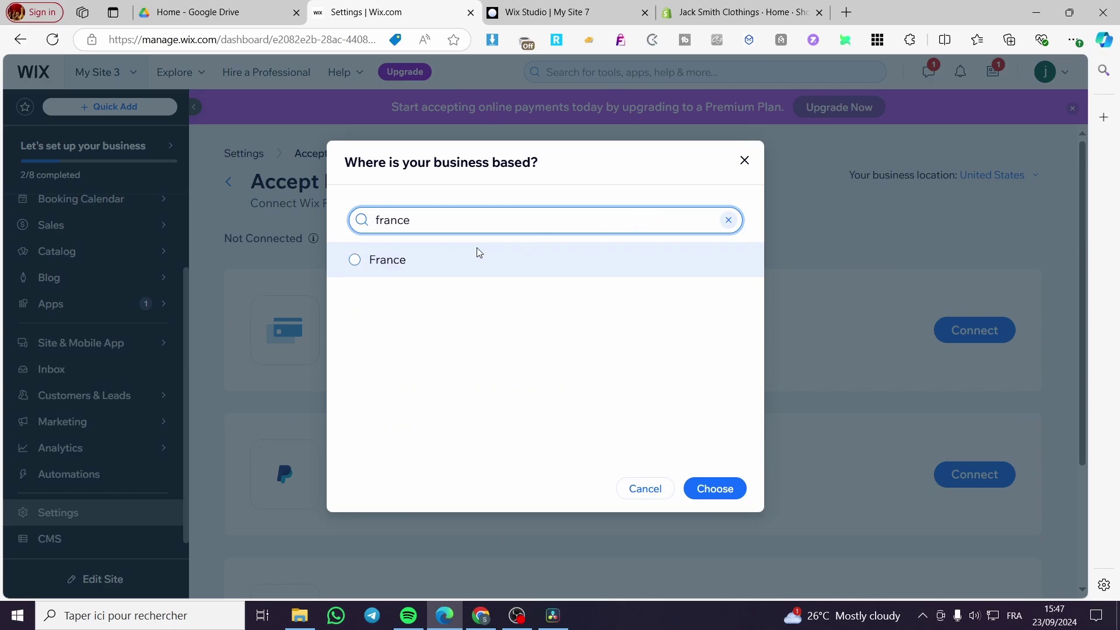
left_click(426, 266)
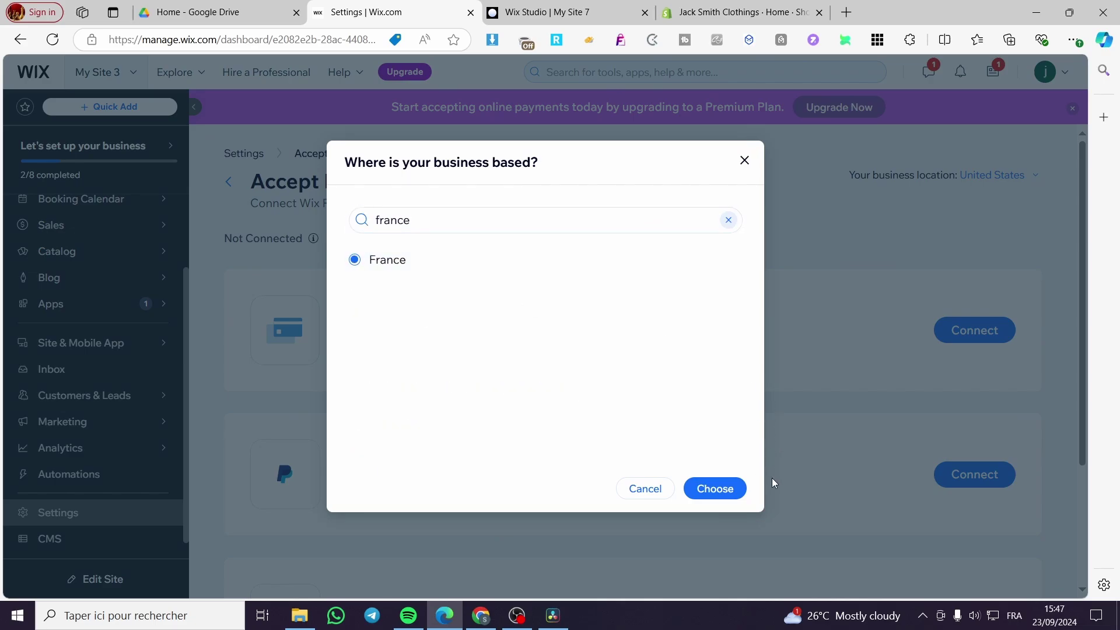
left_click(729, 483)
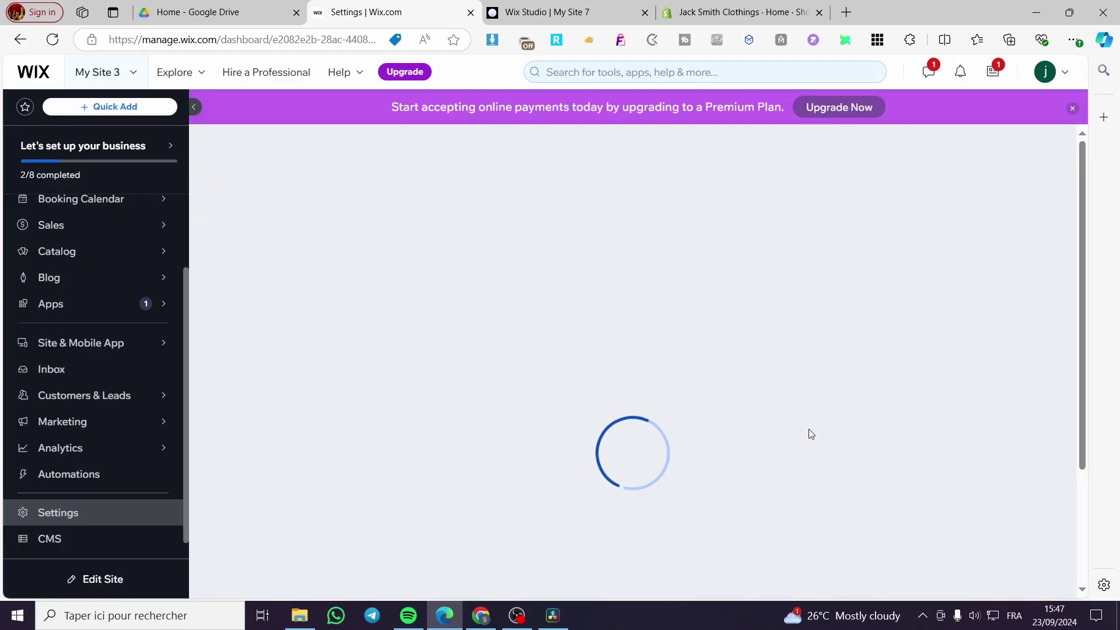
scroll(582, 347, "down", 1)
scroll(955, 332, "up", 1)
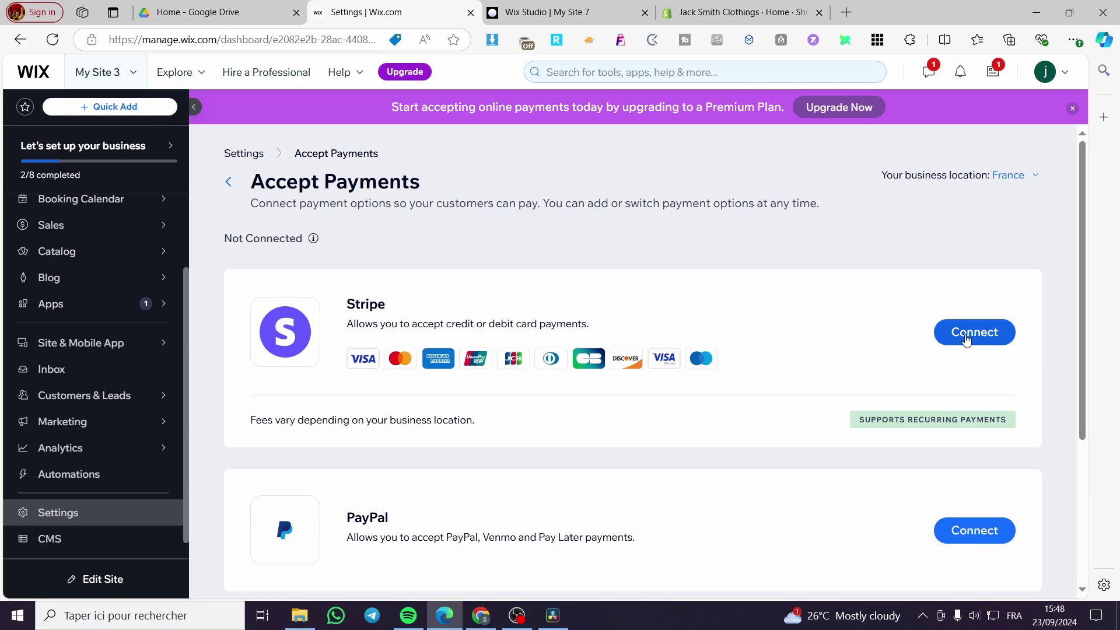
- Open See More Payment Options for France and browse Square, Giropay, Bancontact and iDeal
scroll(435, 449, "down", 3)
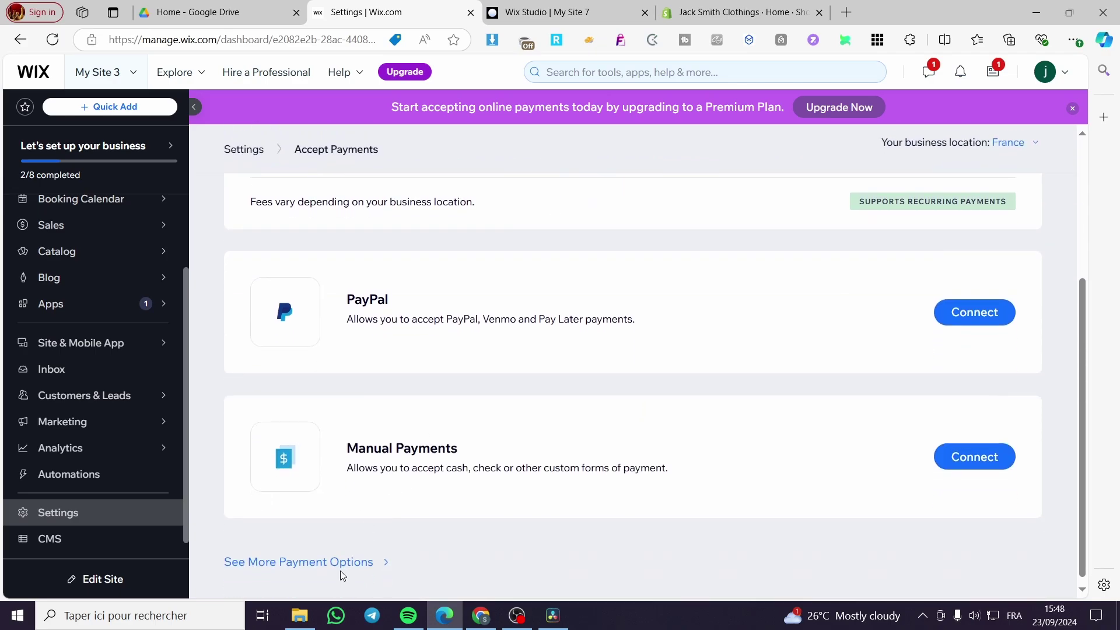
left_click(344, 563)
scroll(367, 333, "down", 1)
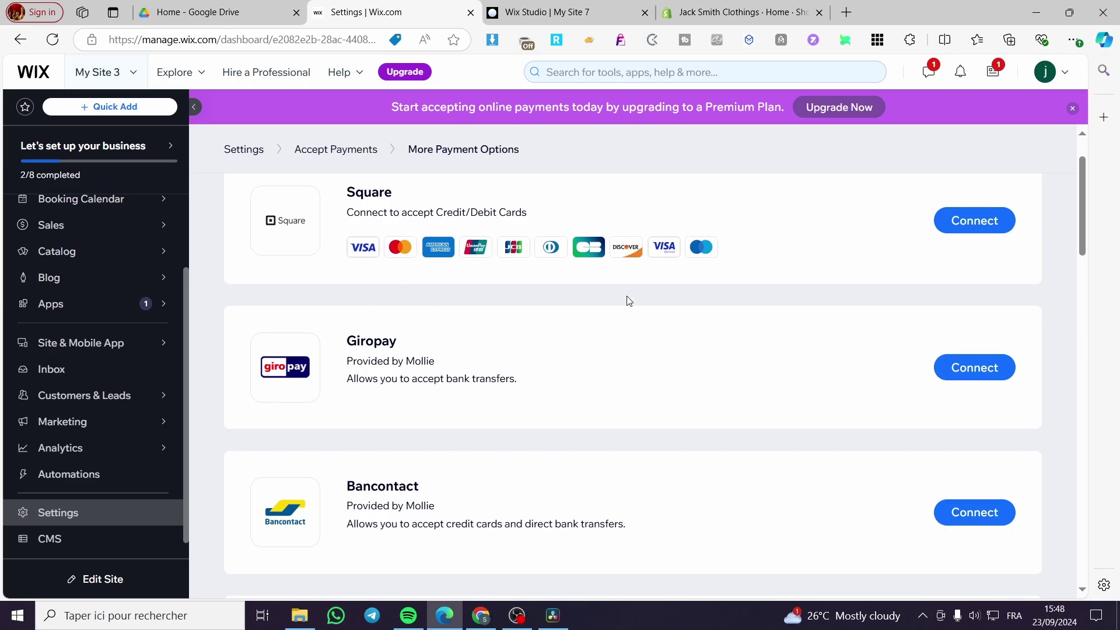
scroll(554, 417, "down", 5)
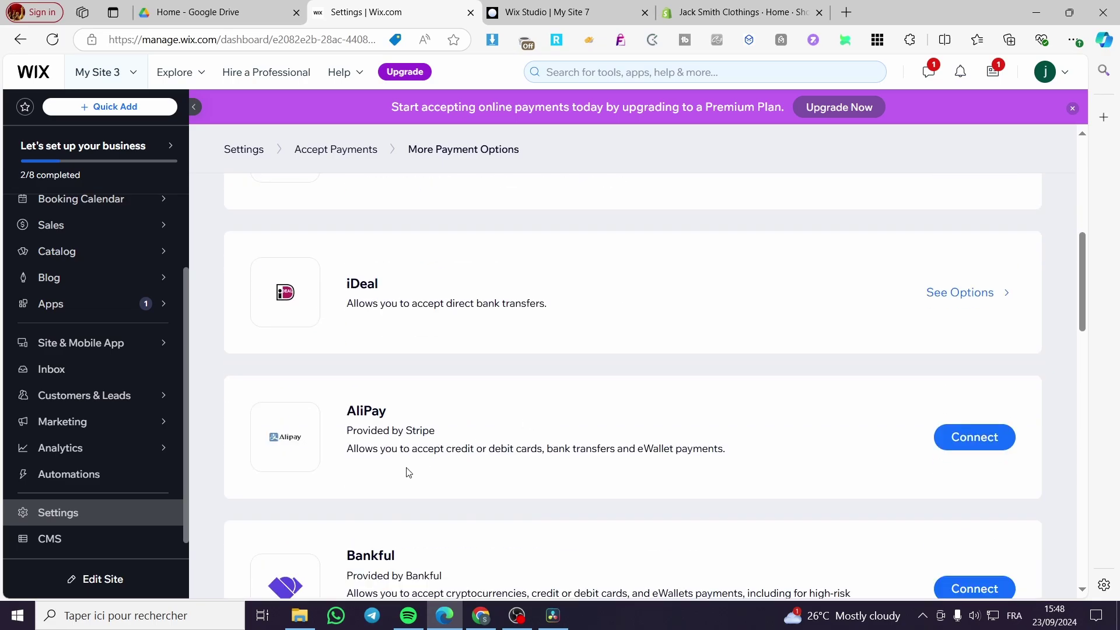
scroll(402, 475, "down", 3)
scroll(385, 475, "up", 9)
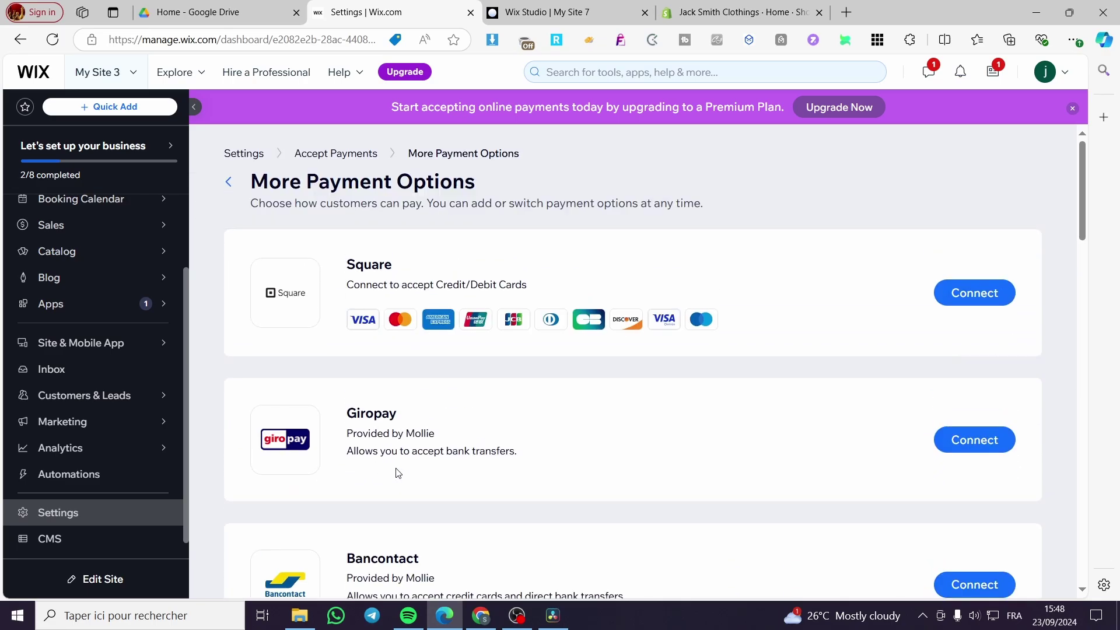